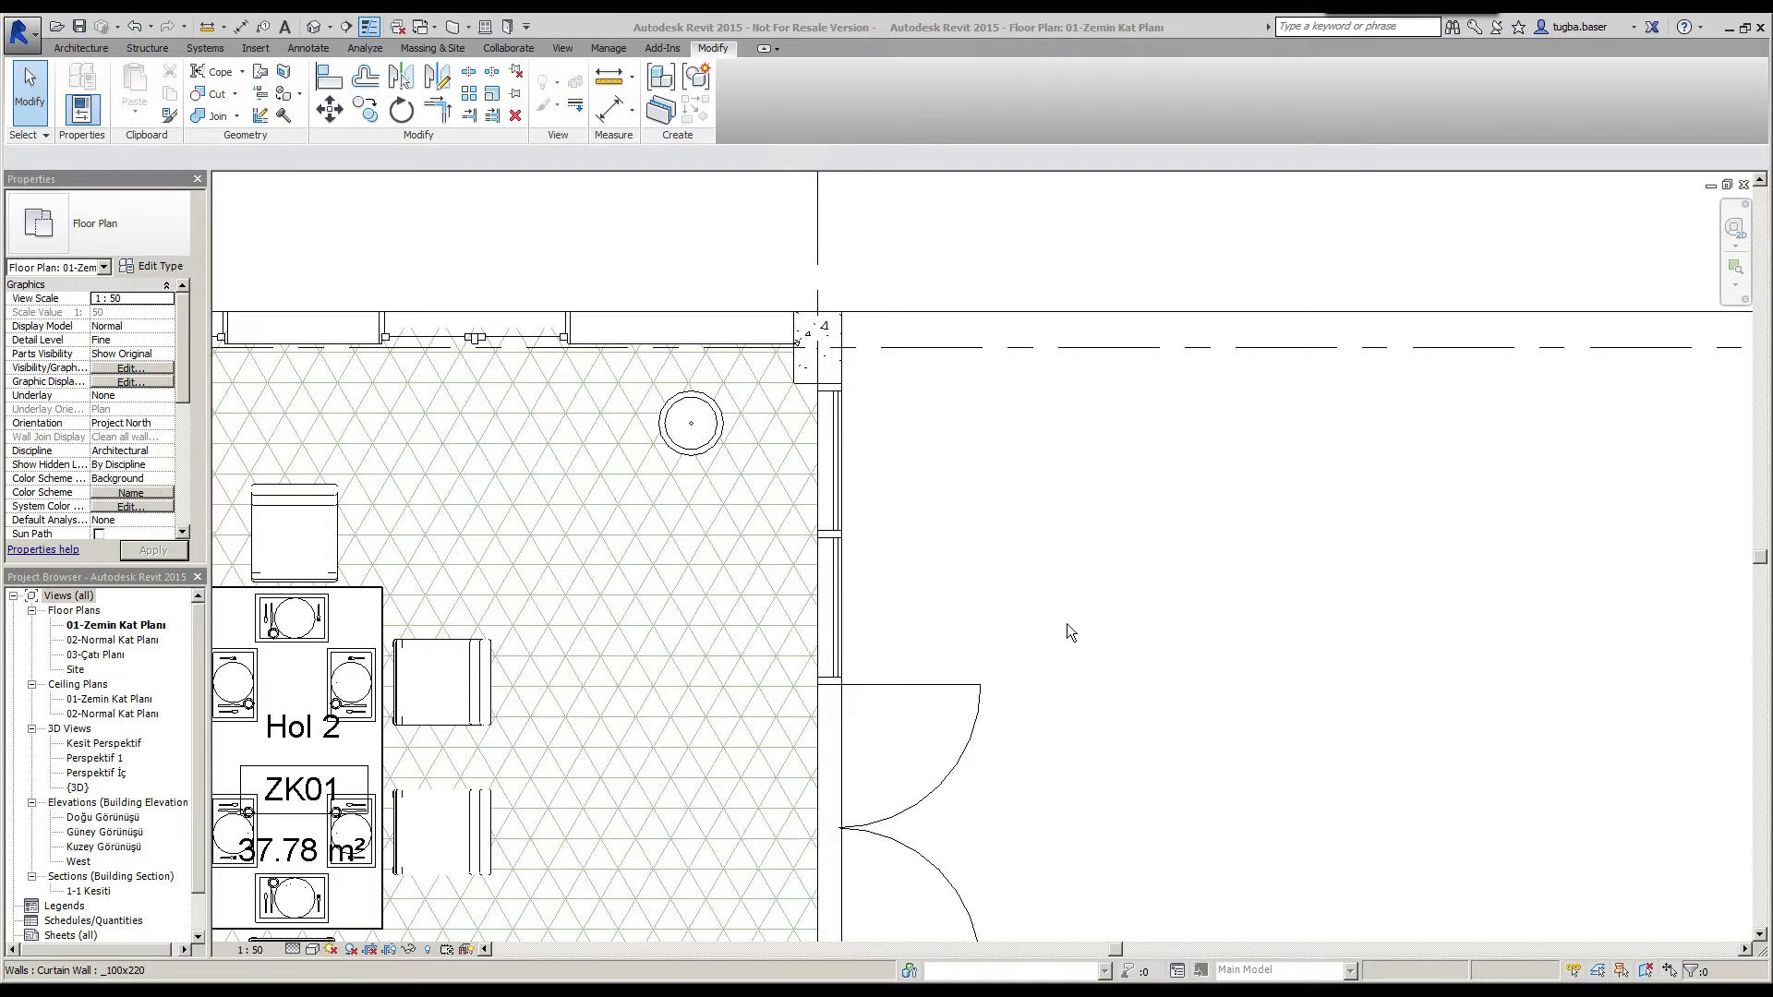
Open the plan's floor lamp in the family editor and select its light source.
click(699, 406)
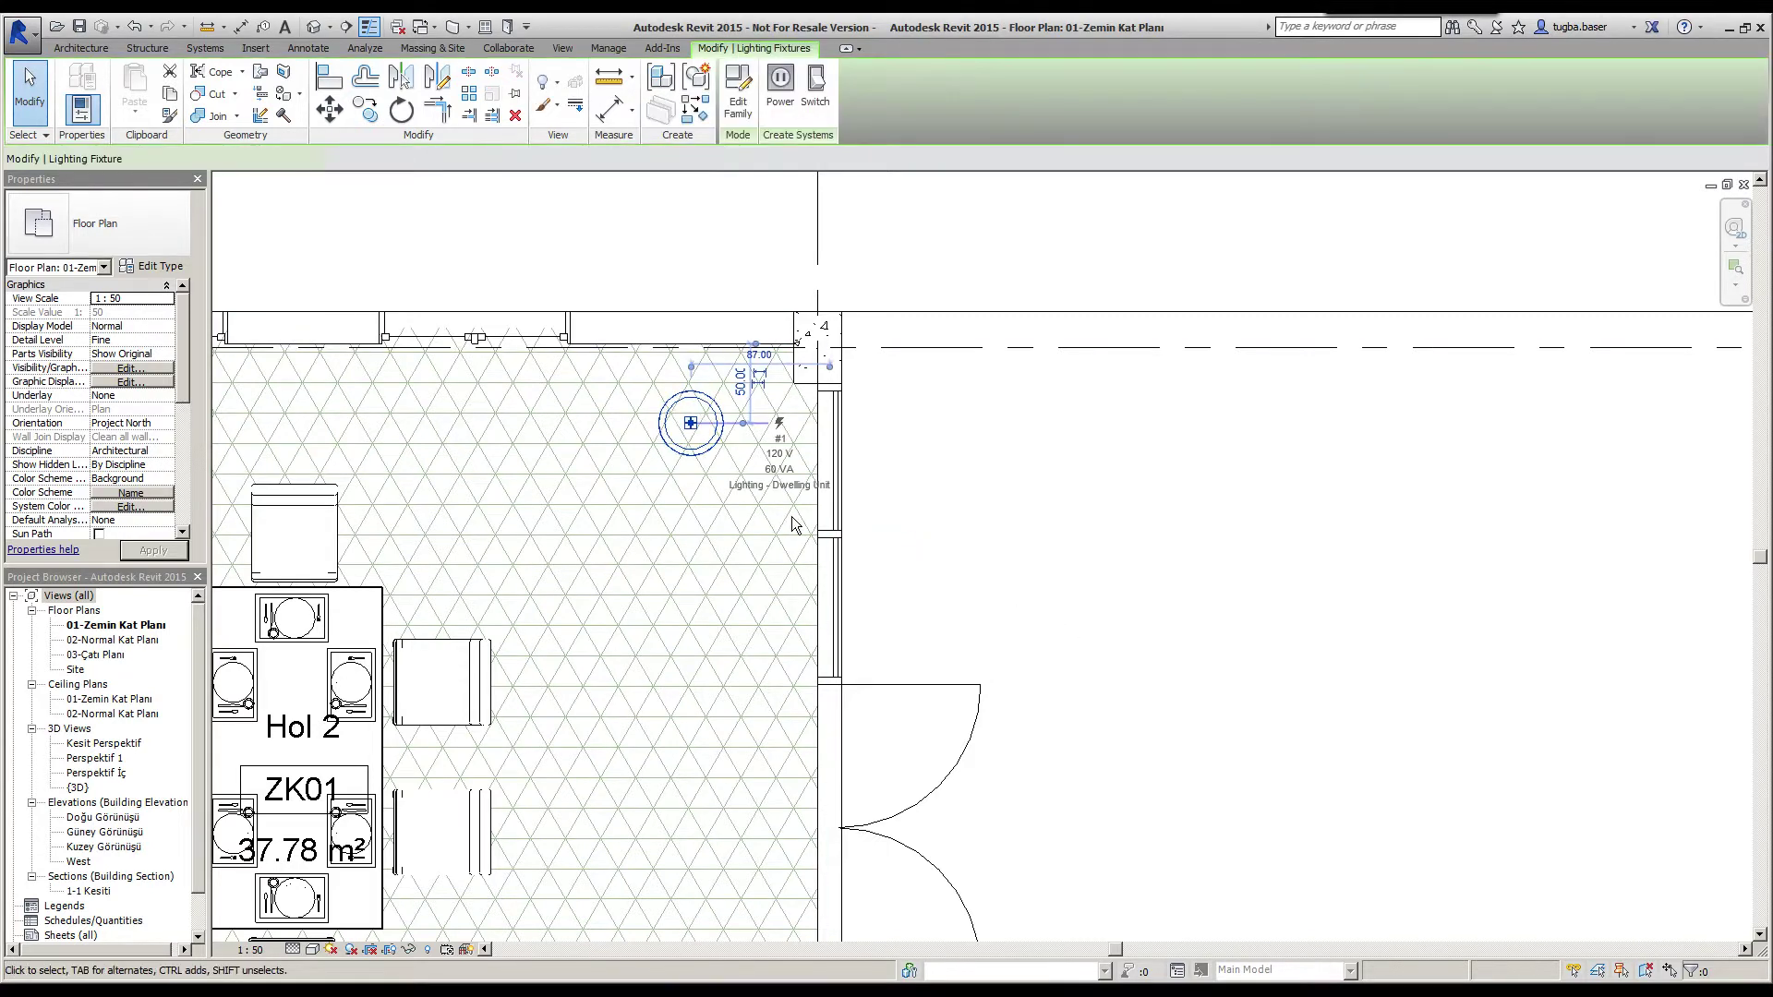
click(737, 95)
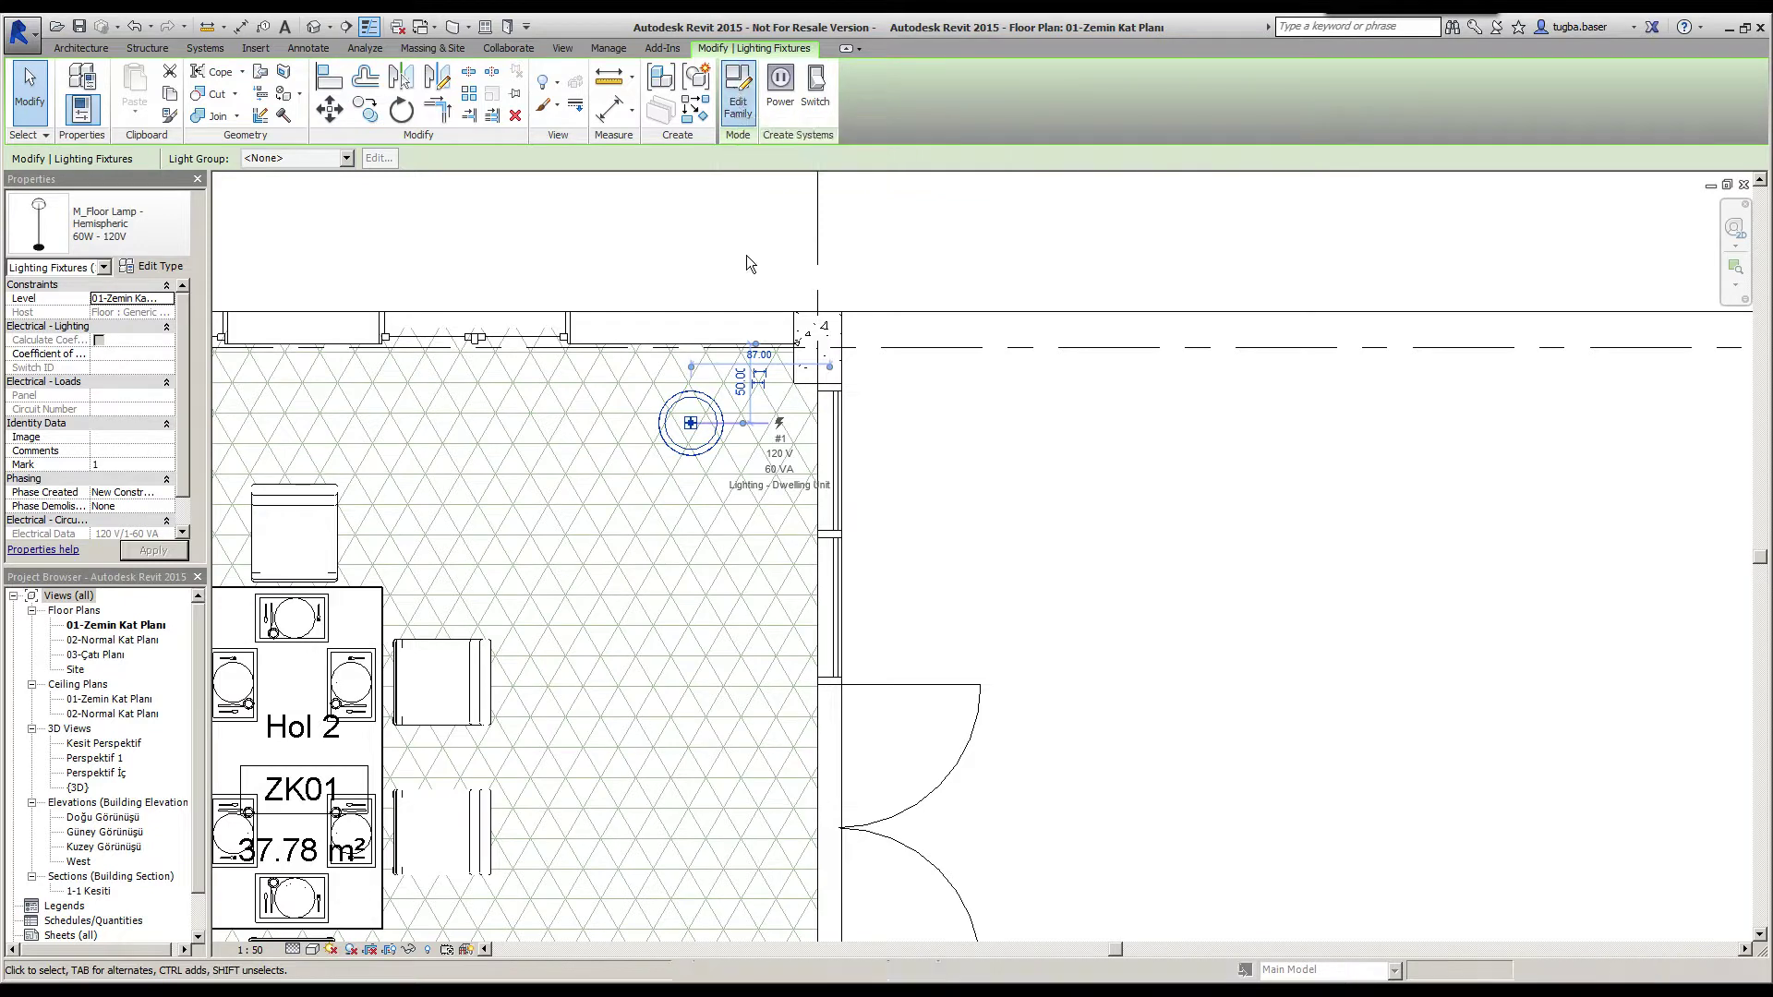
mouse_move(795, 486)
middle_down()
mouse_move(764, 542)
mouse_move(677, 573)
mouse_move(556, 487)
middle_up()
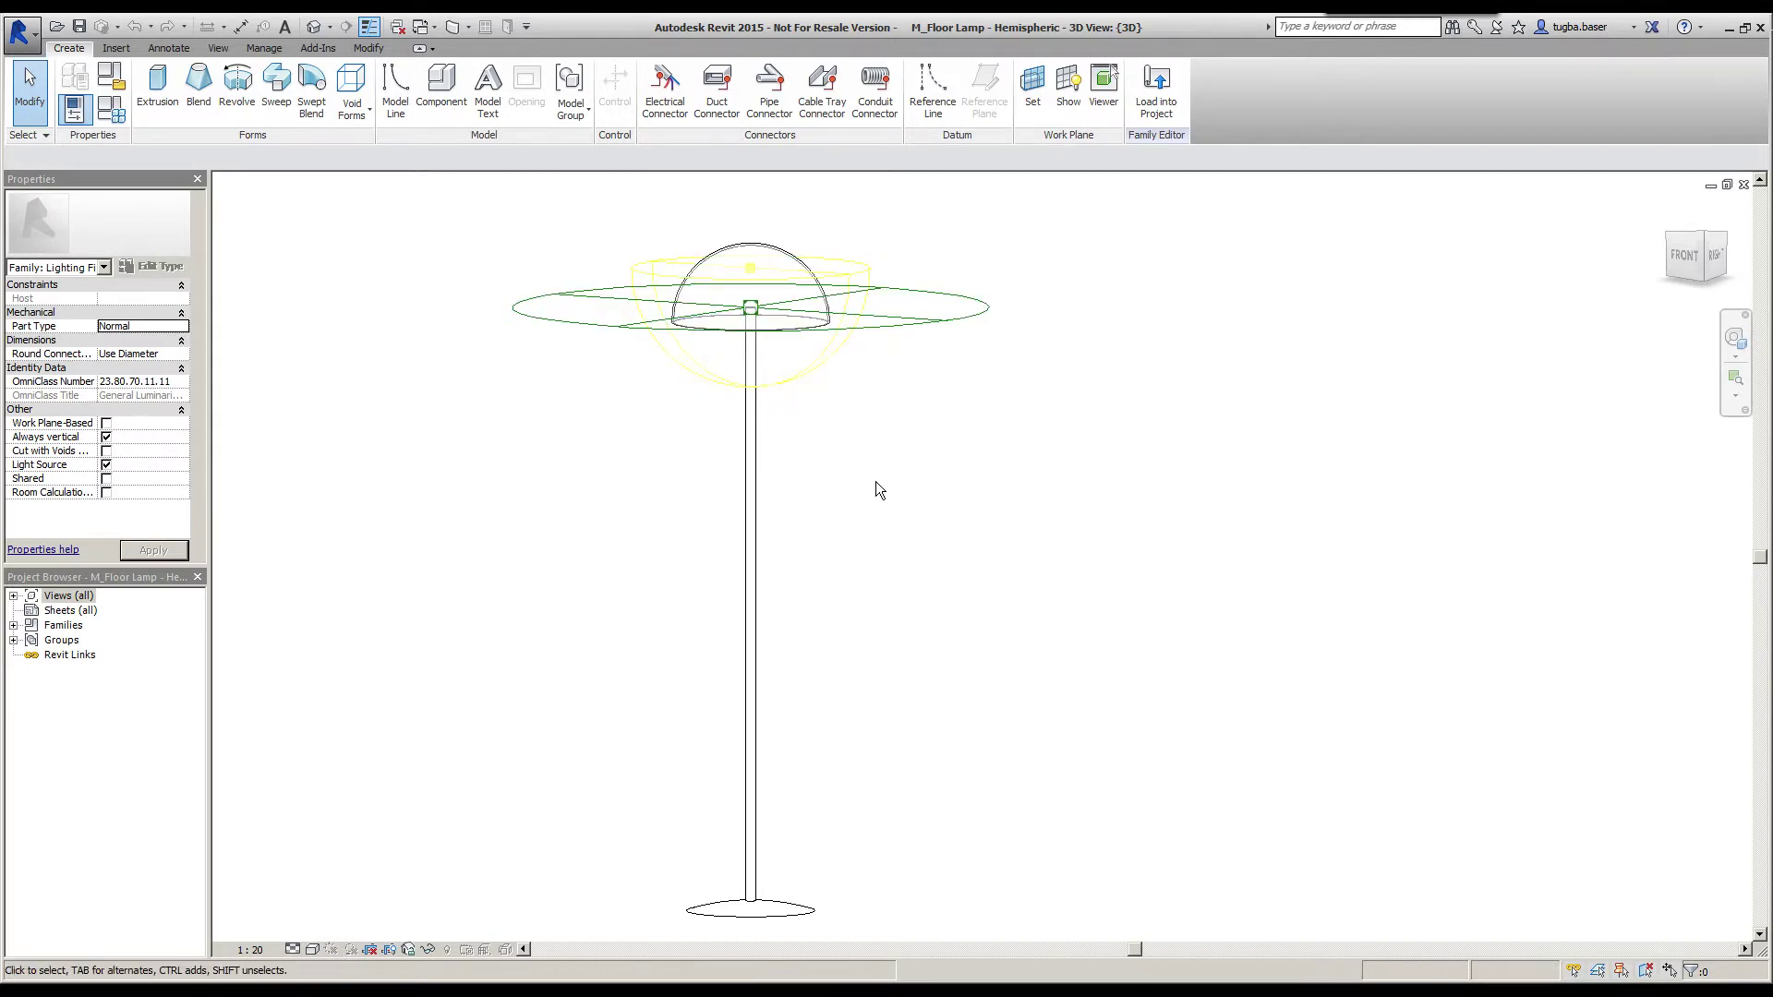
click(811, 373)
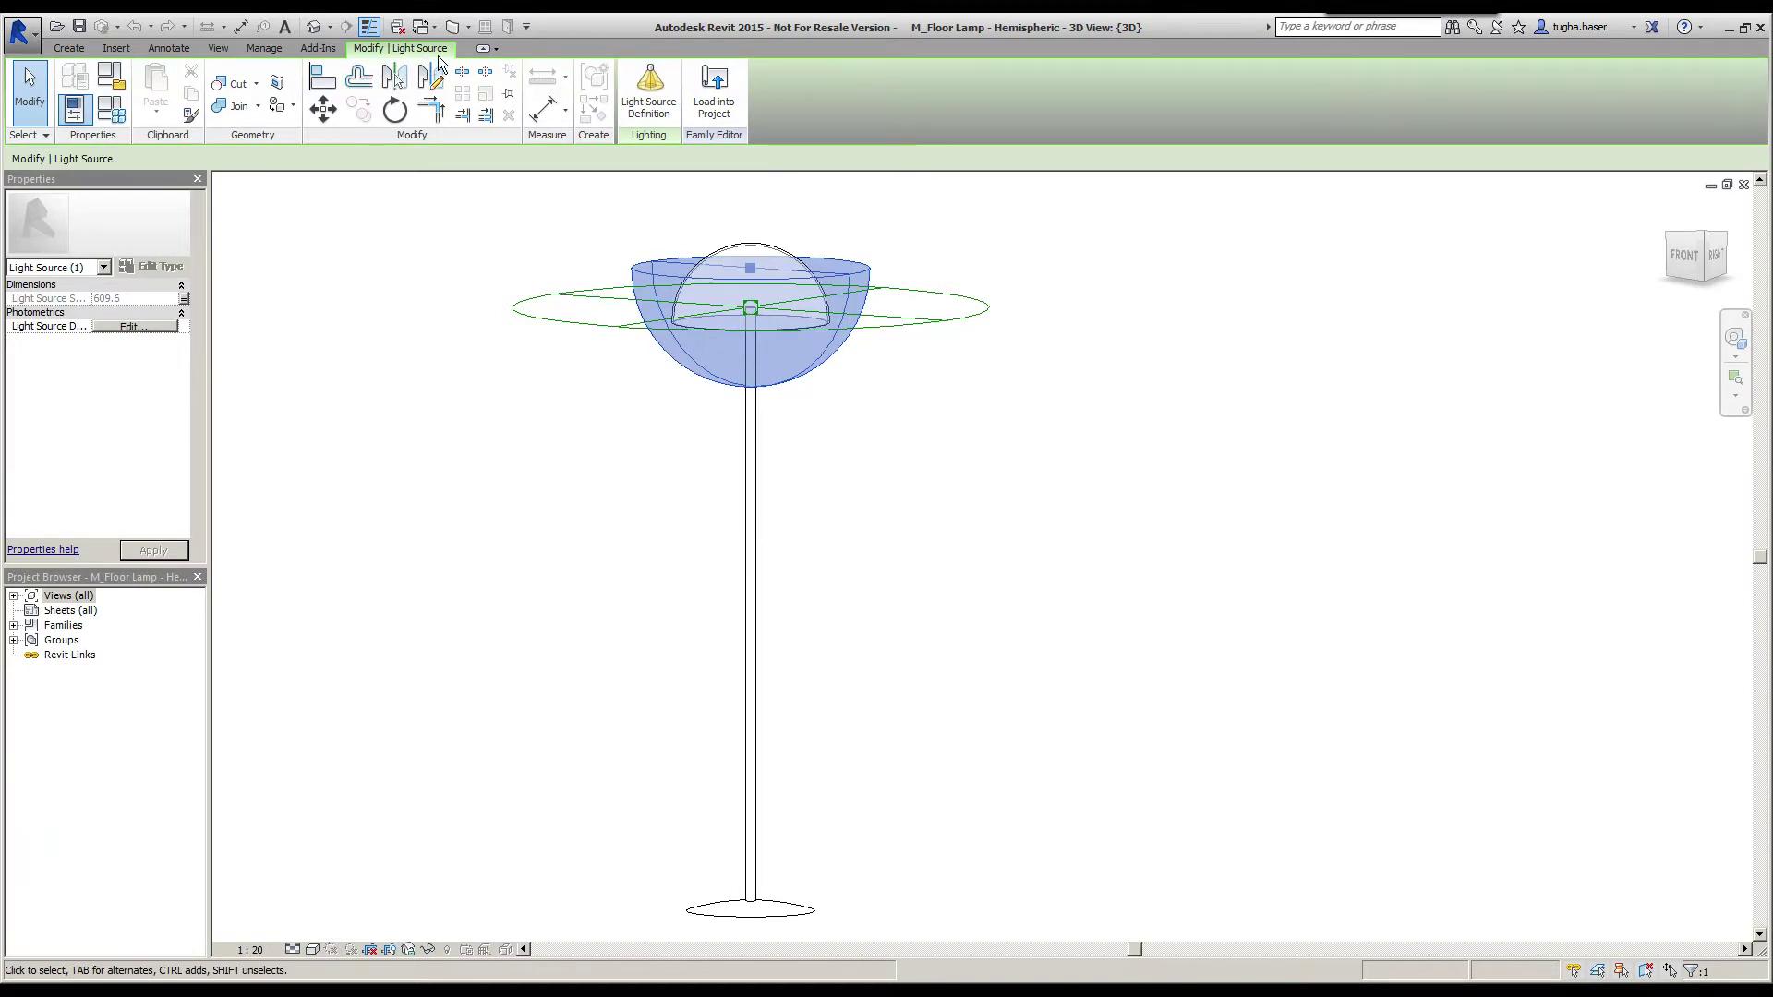
Open Light Source Definition for the lamp's selected light source.
click(658, 118)
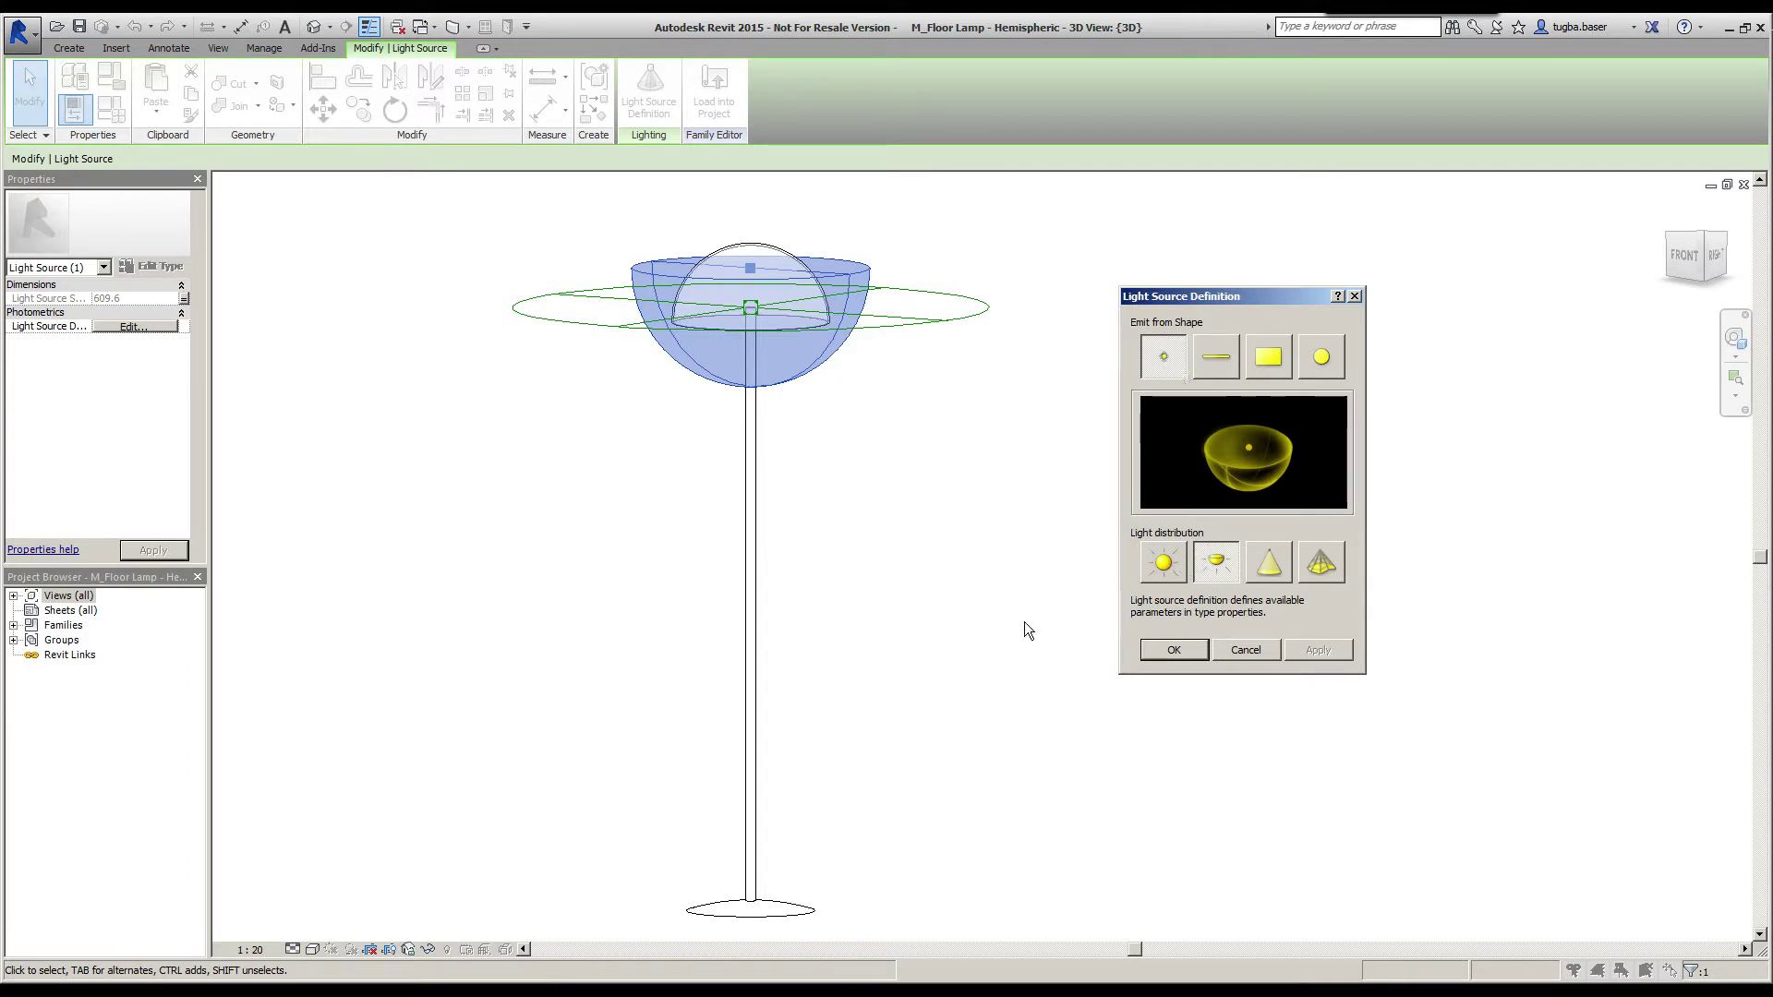
Apply a spherical distribution, then a line emit shape with hemispherical distribution.
click(1164, 563)
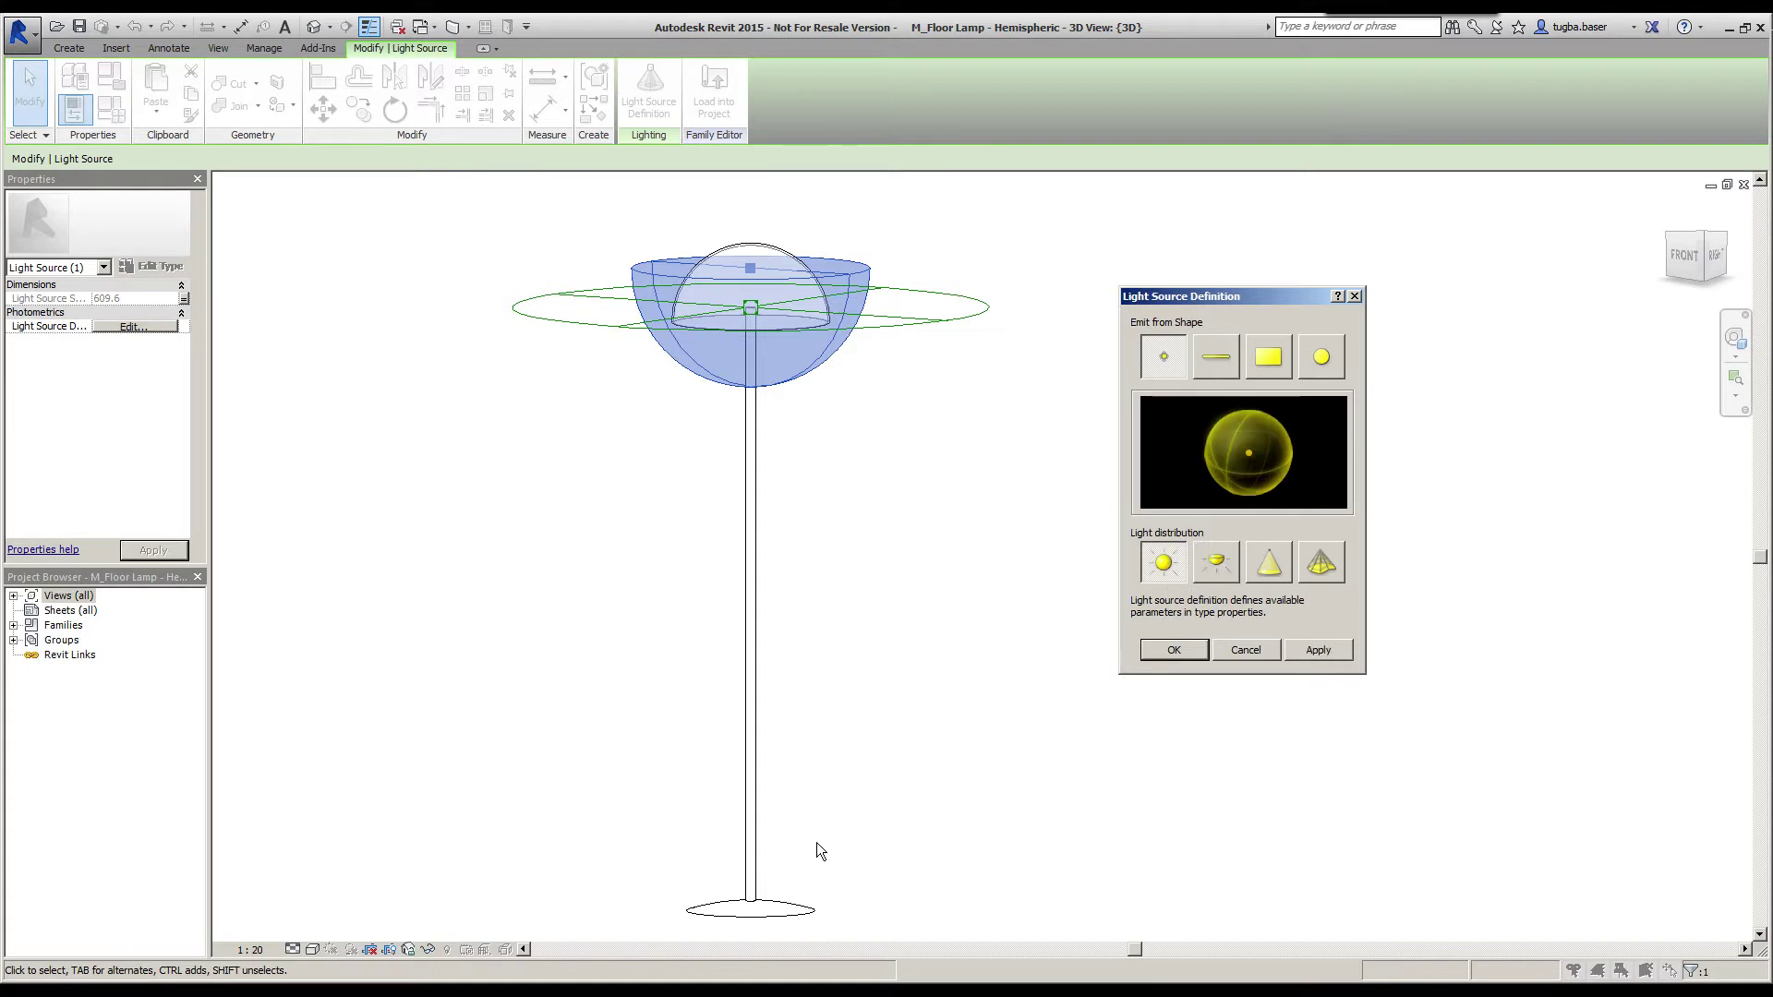
click(1311, 656)
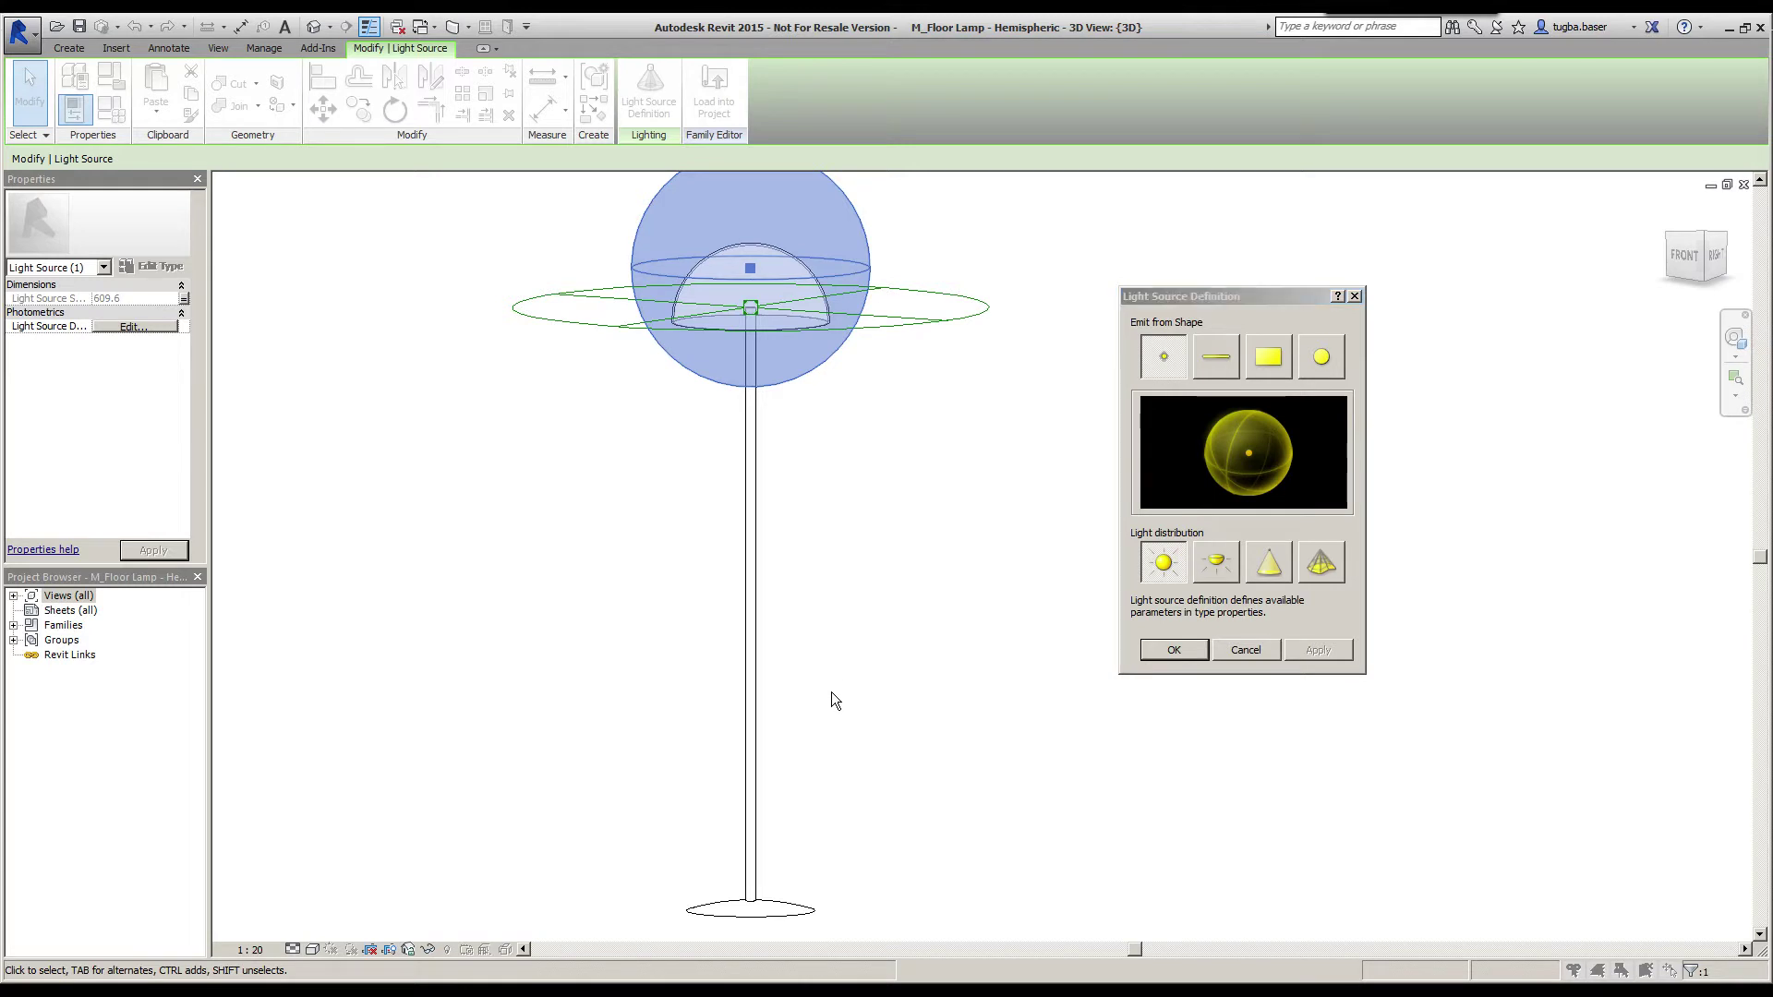
click(1217, 360)
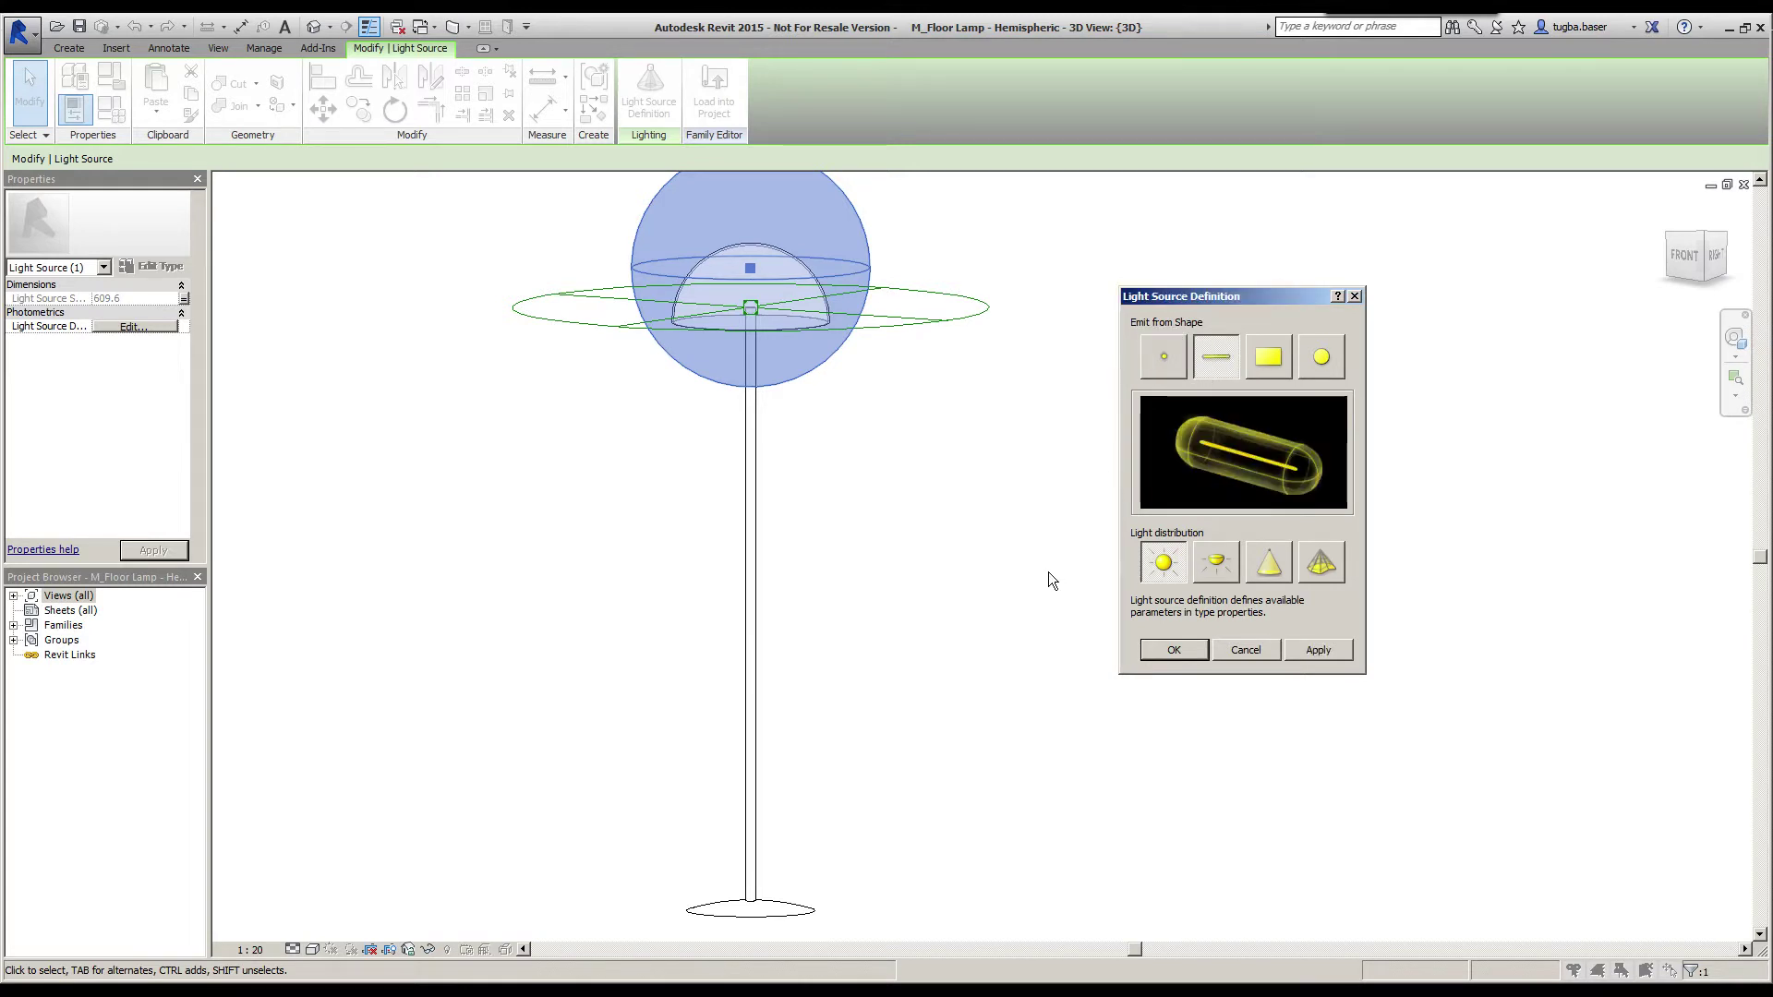
click(1217, 573)
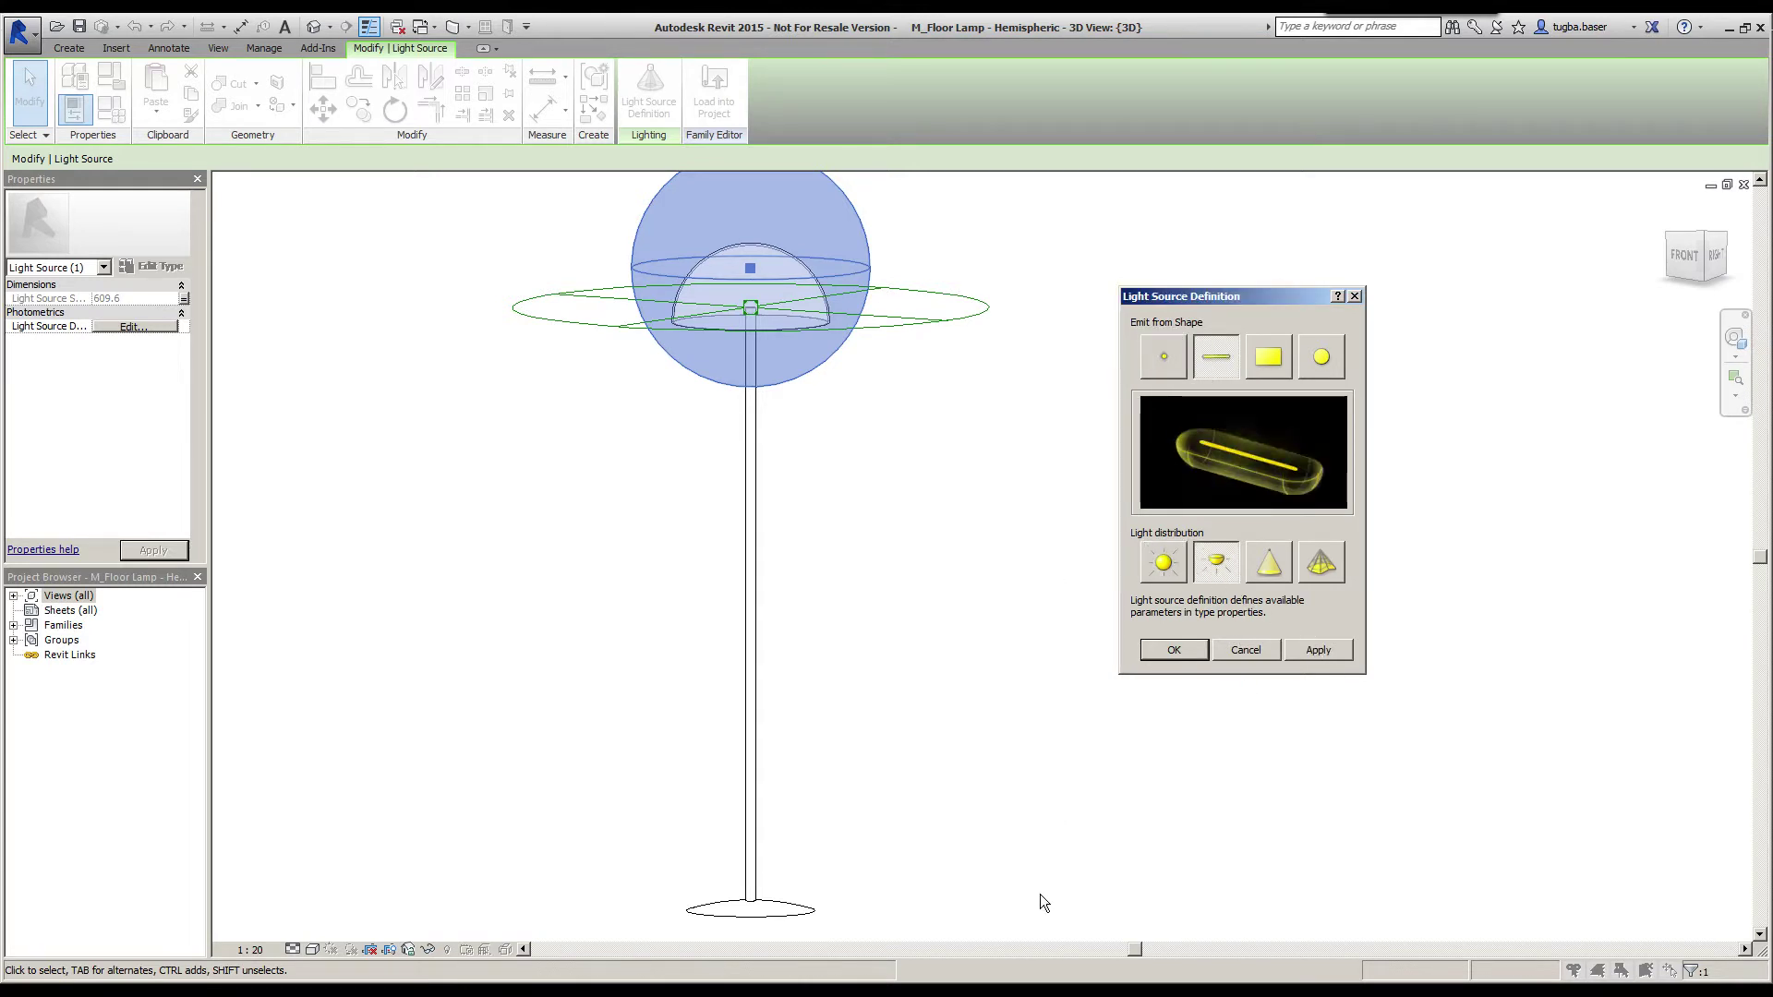
click(1327, 652)
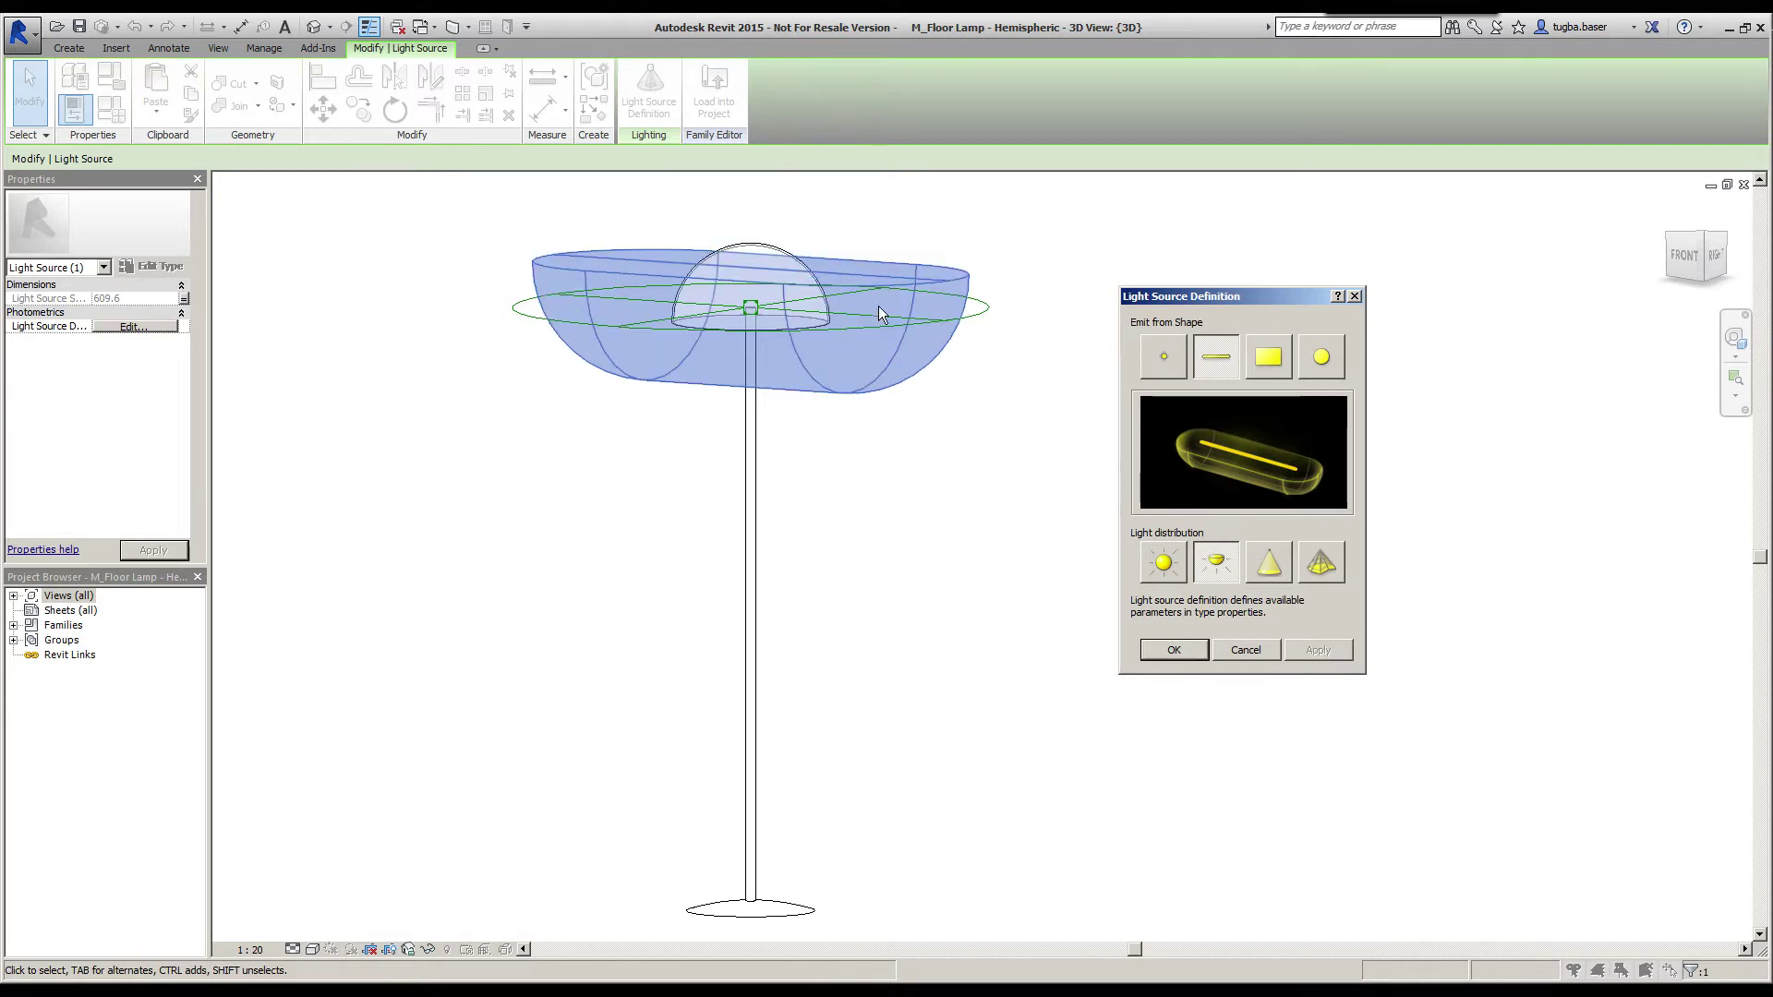
Try rectangle and circle emit shapes, settle on point spherical, then choose Spot distribution.
click(1263, 374)
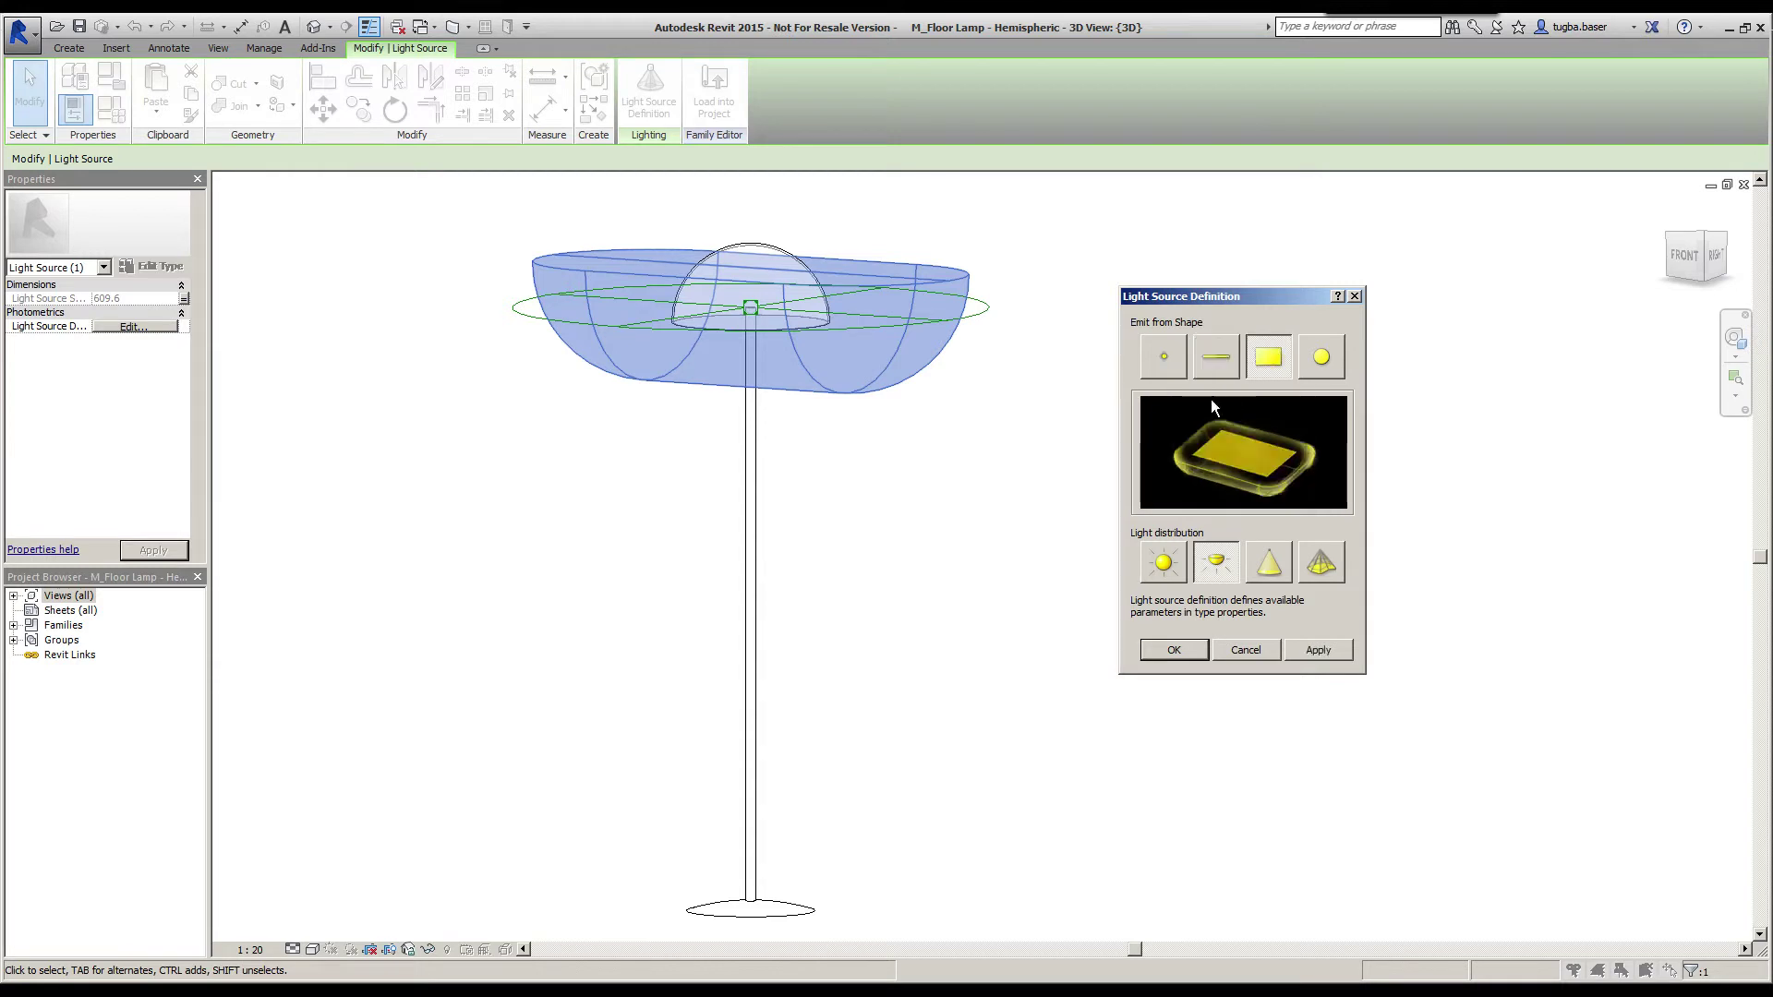
click(1339, 650)
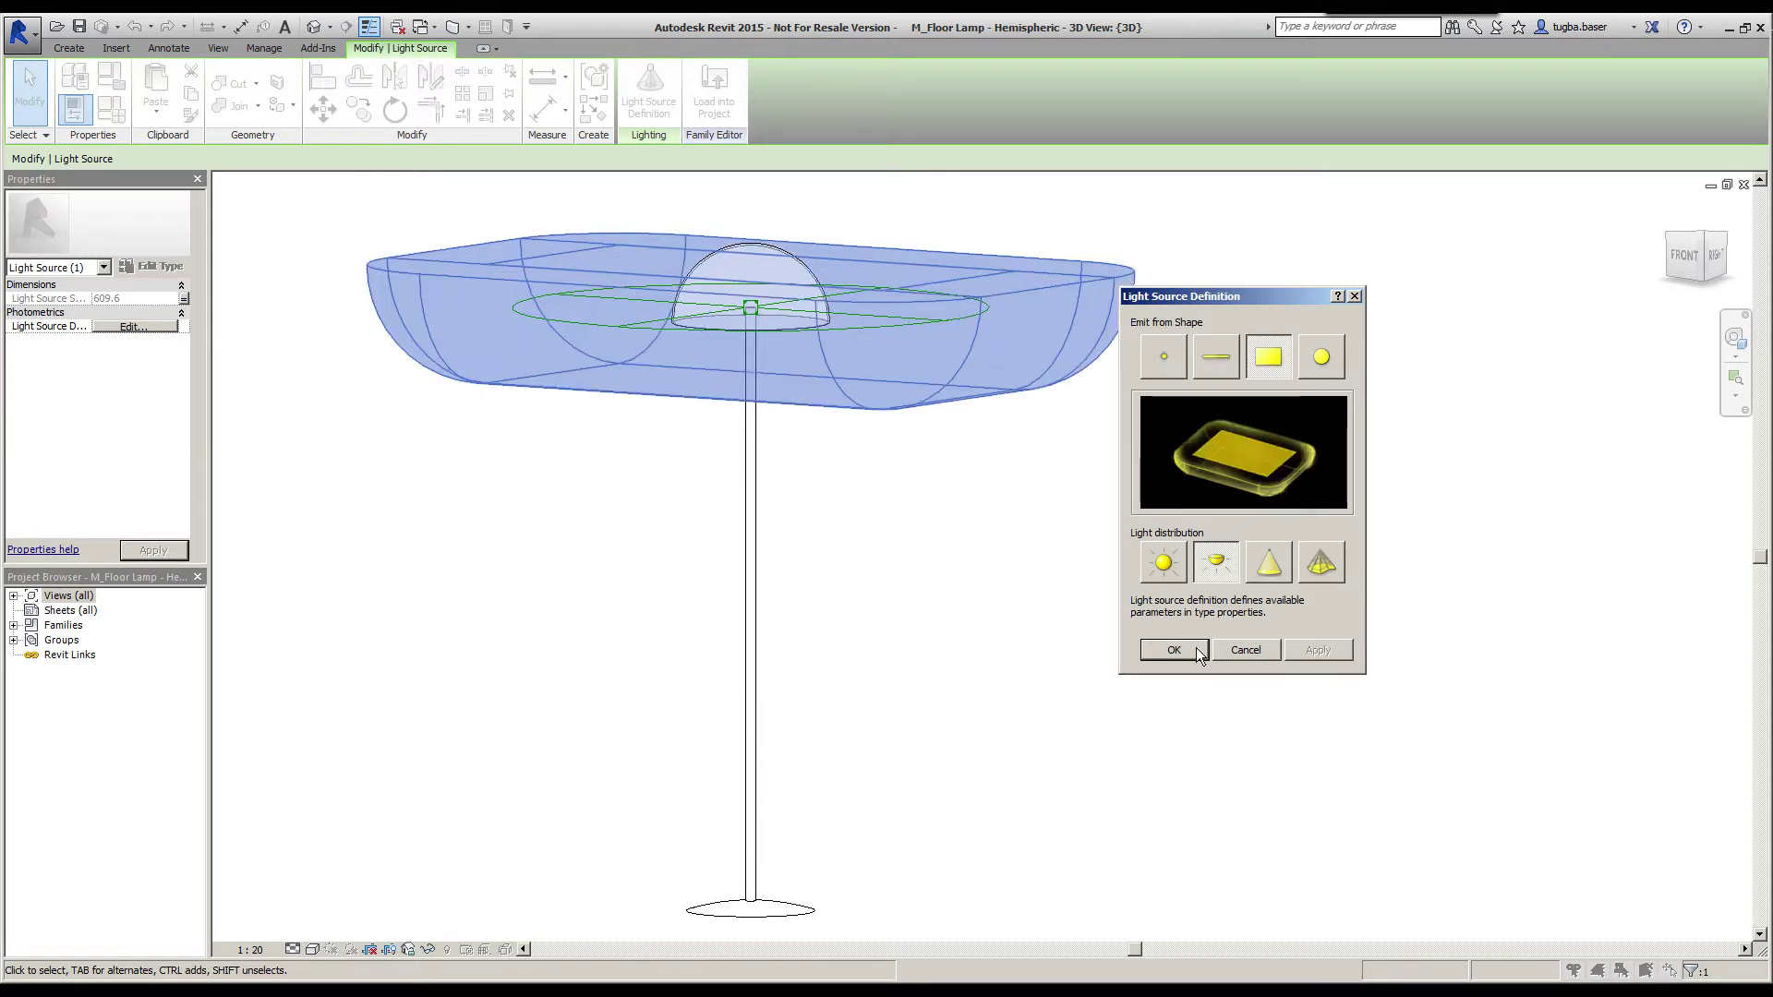
click(1322, 357)
click(1319, 650)
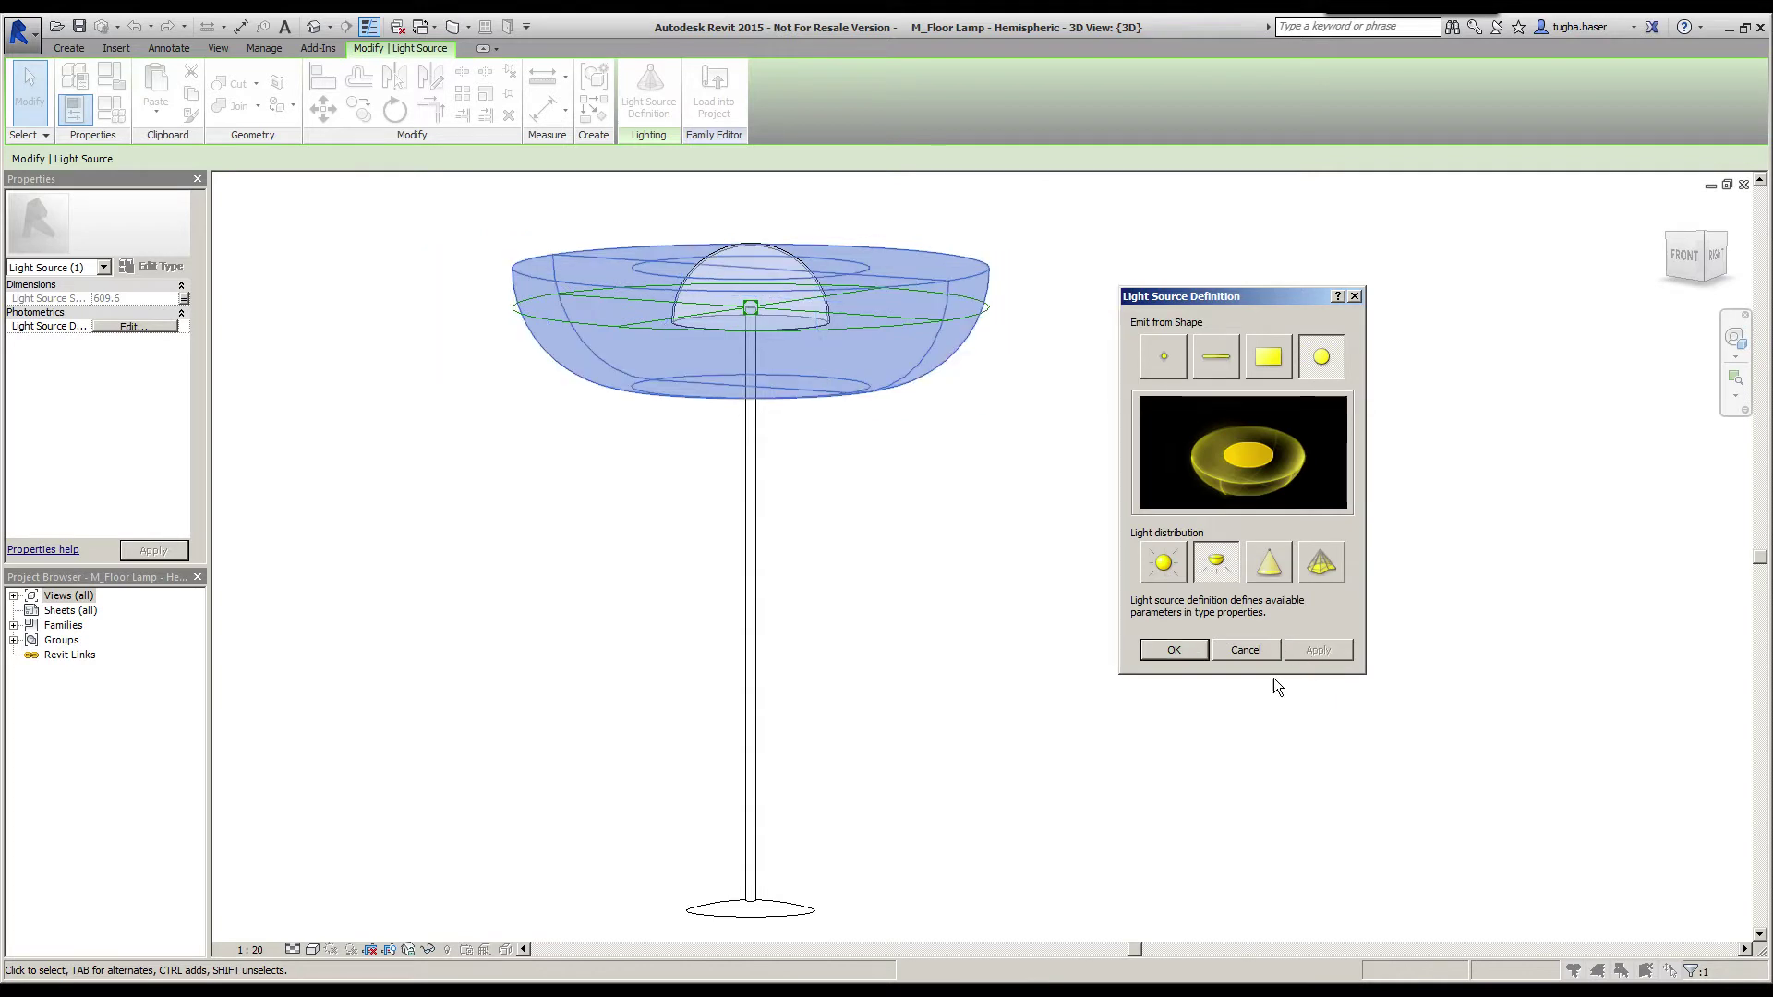
click(1167, 570)
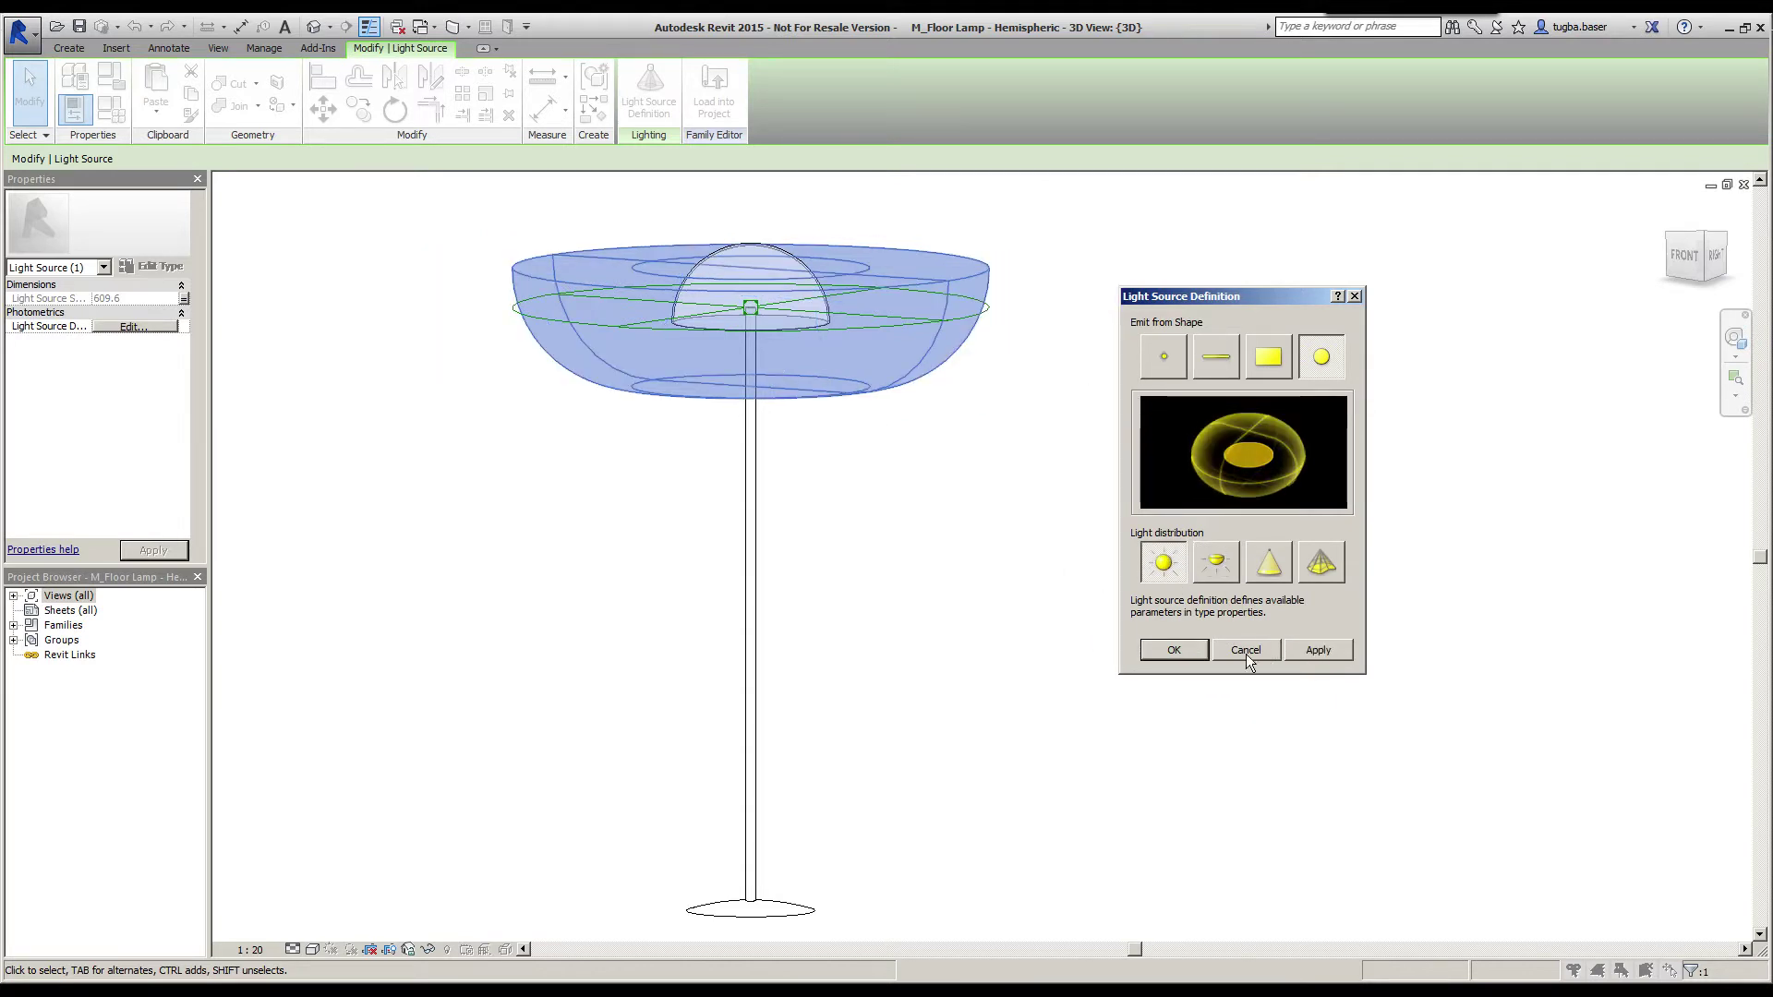
click(1165, 358)
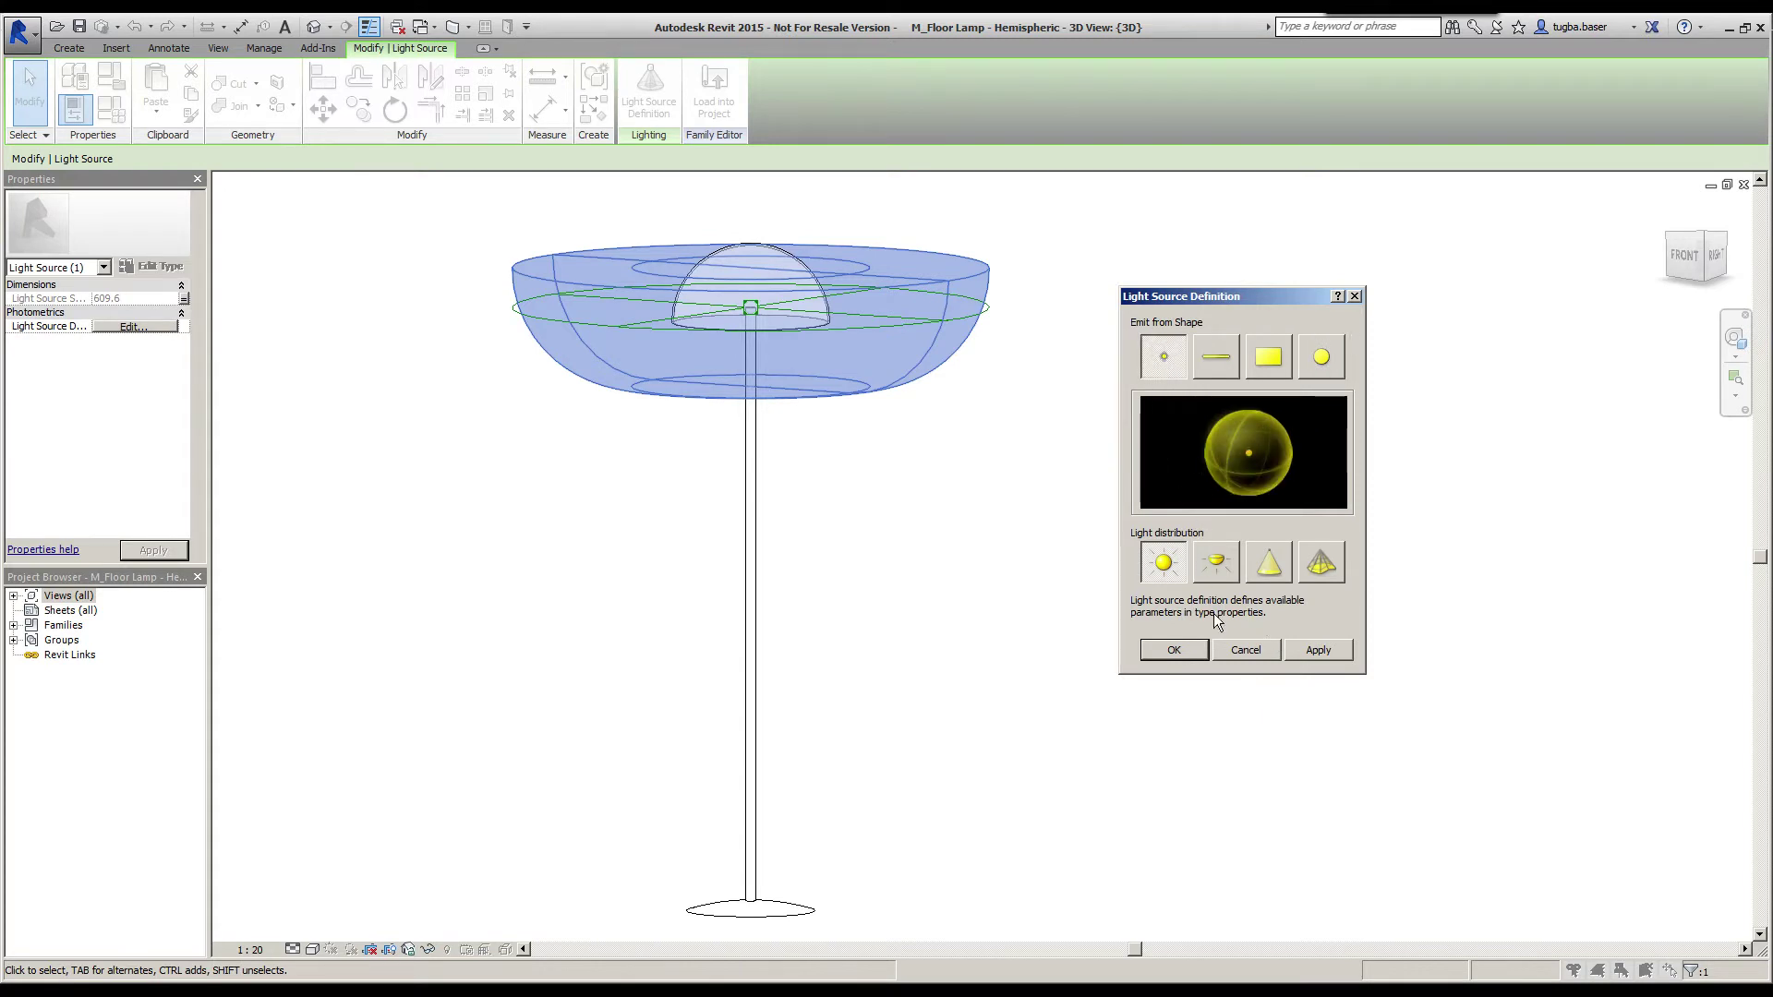
click(1318, 650)
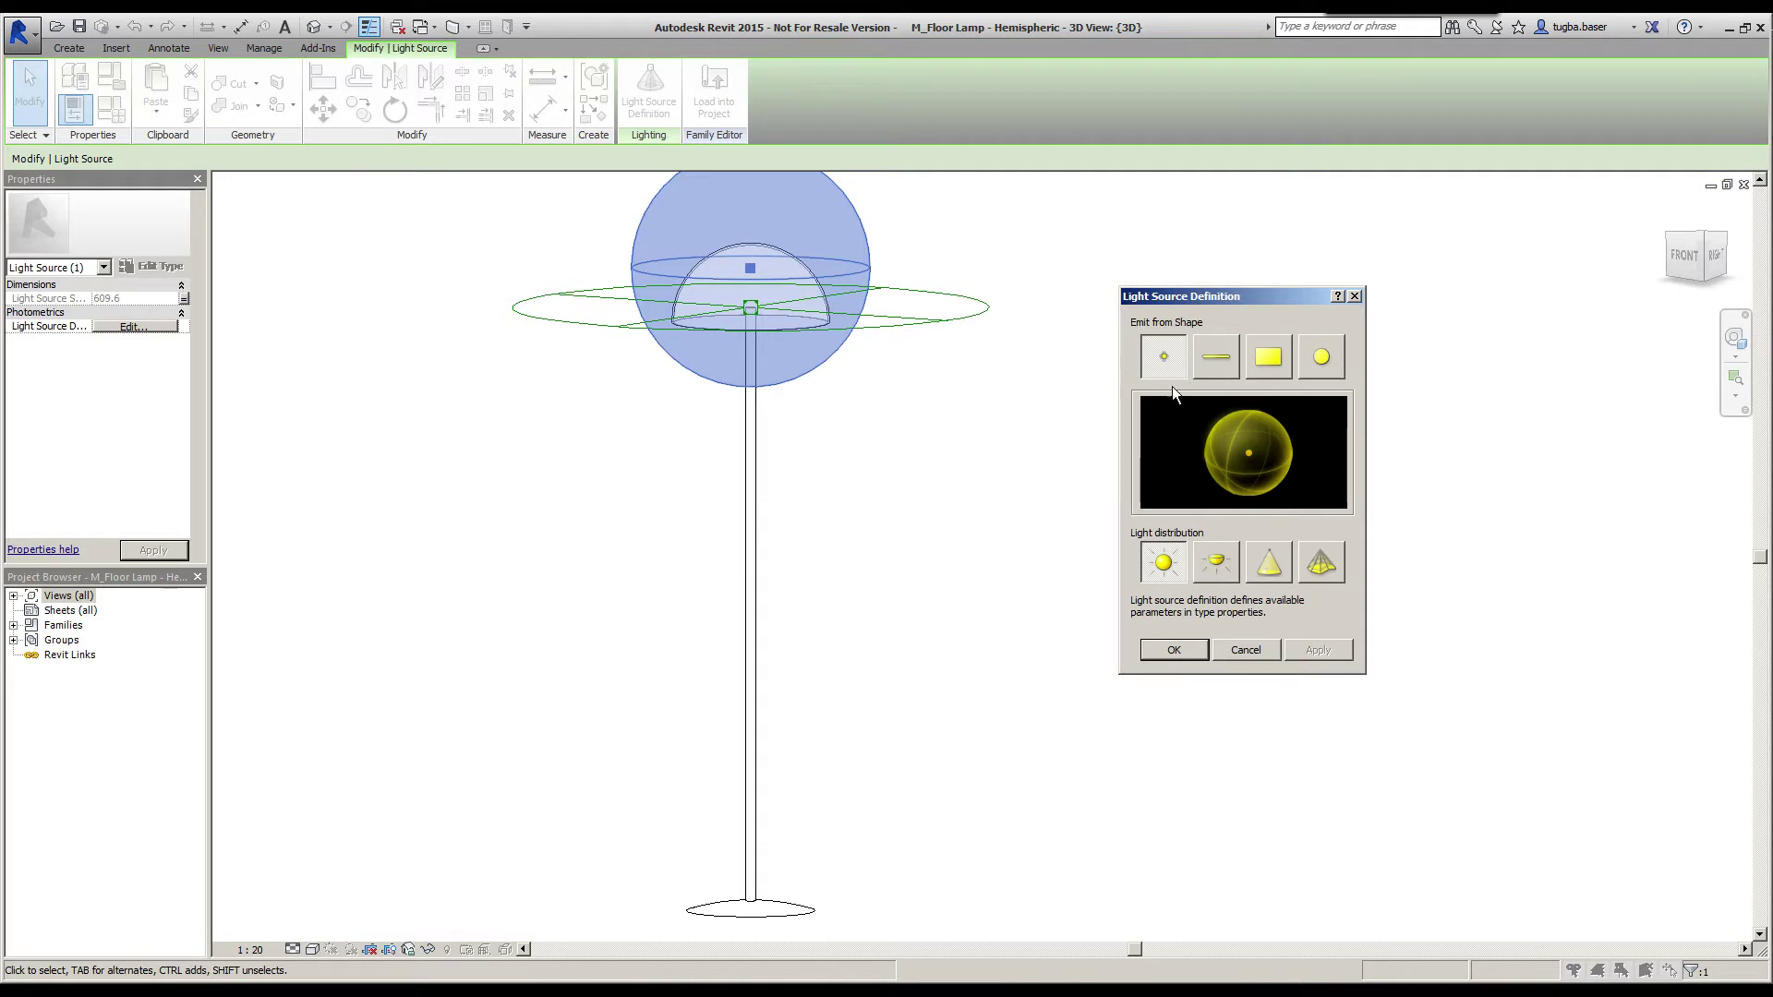
click(1279, 565)
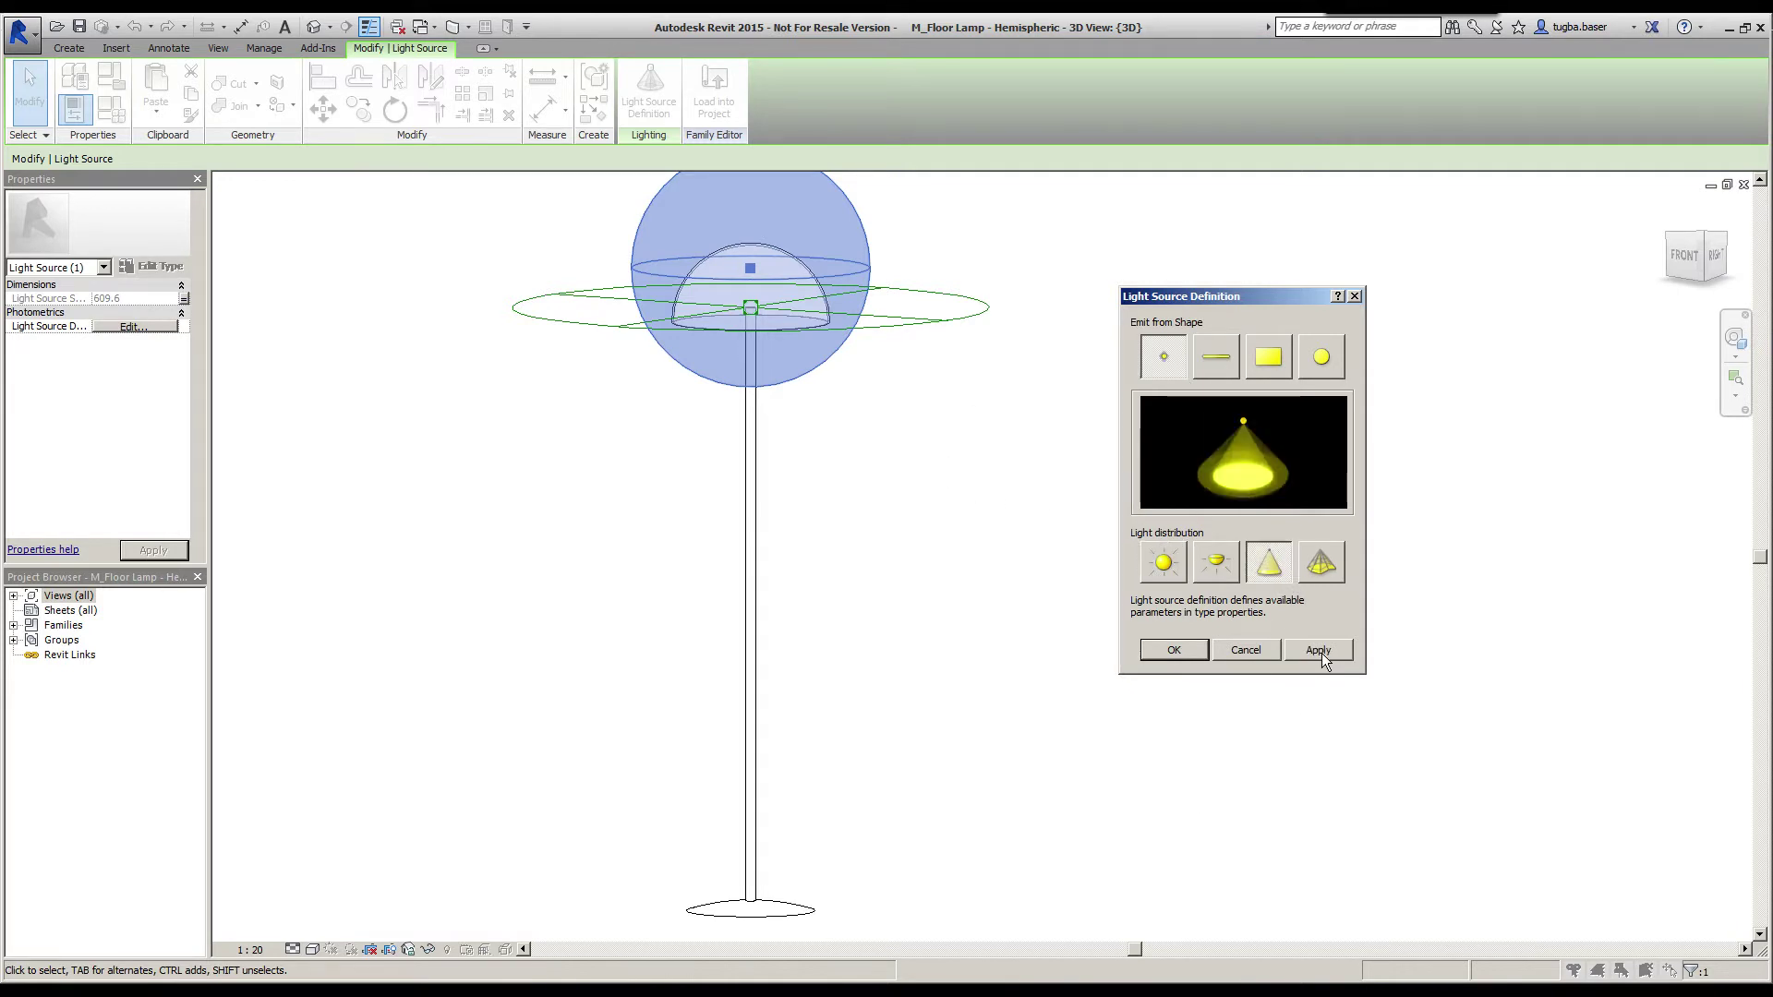
Apply the Spot cone distribution, frame the full cone in 3D, and load the family into the project.
click(1321, 652)
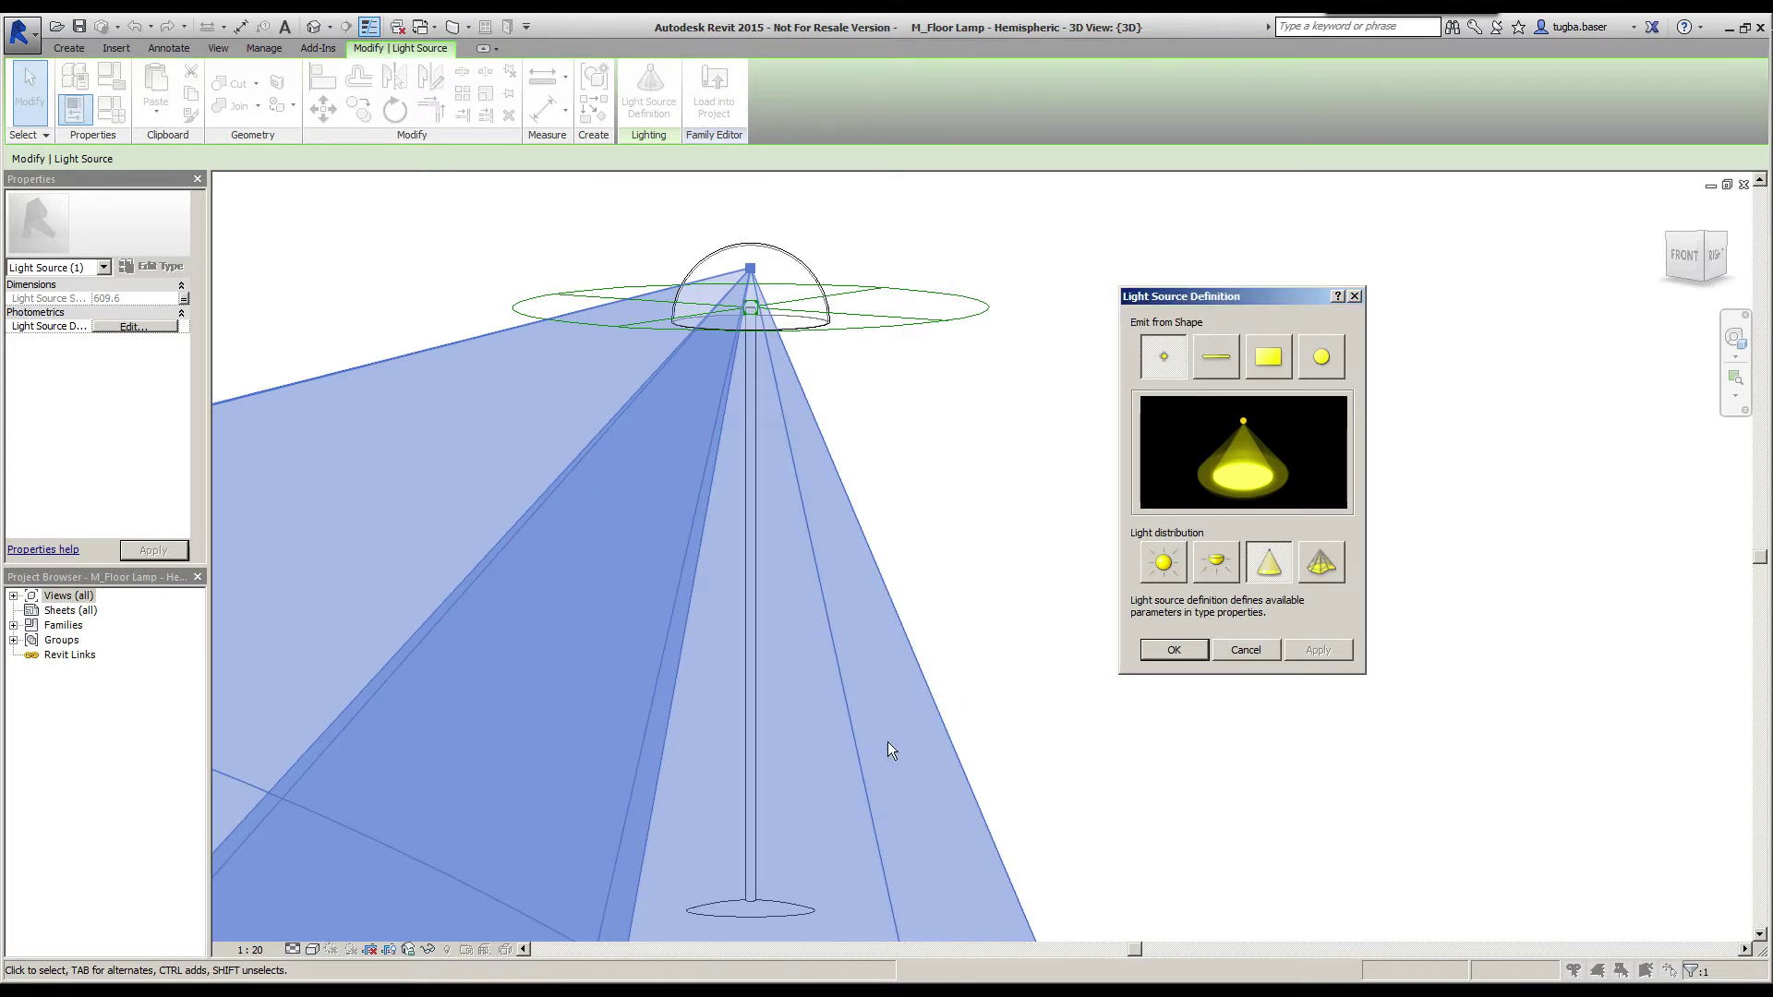
click(1172, 651)
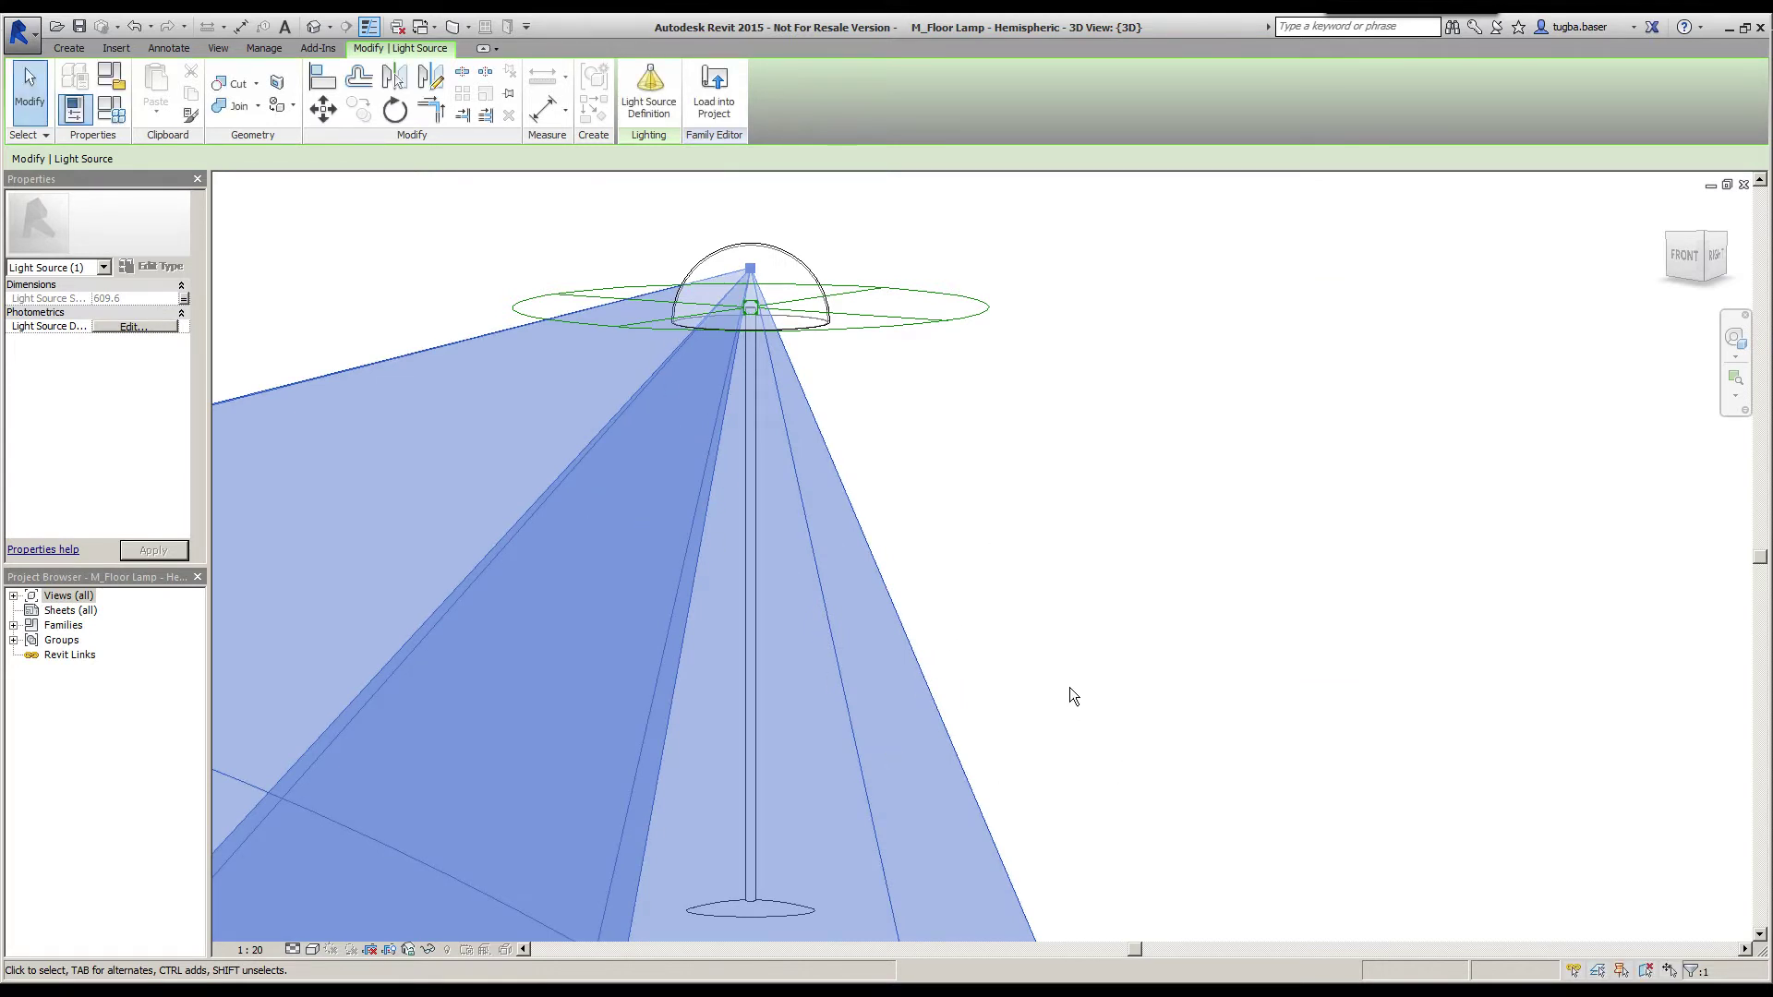
scroll(1069, 674, down, 3)
scroll(1070, 674, down, 2)
mouse_move(1084, 652)
middle_down()
mouse_move(1096, 562)
mouse_move(1069, 544)
middle_up()
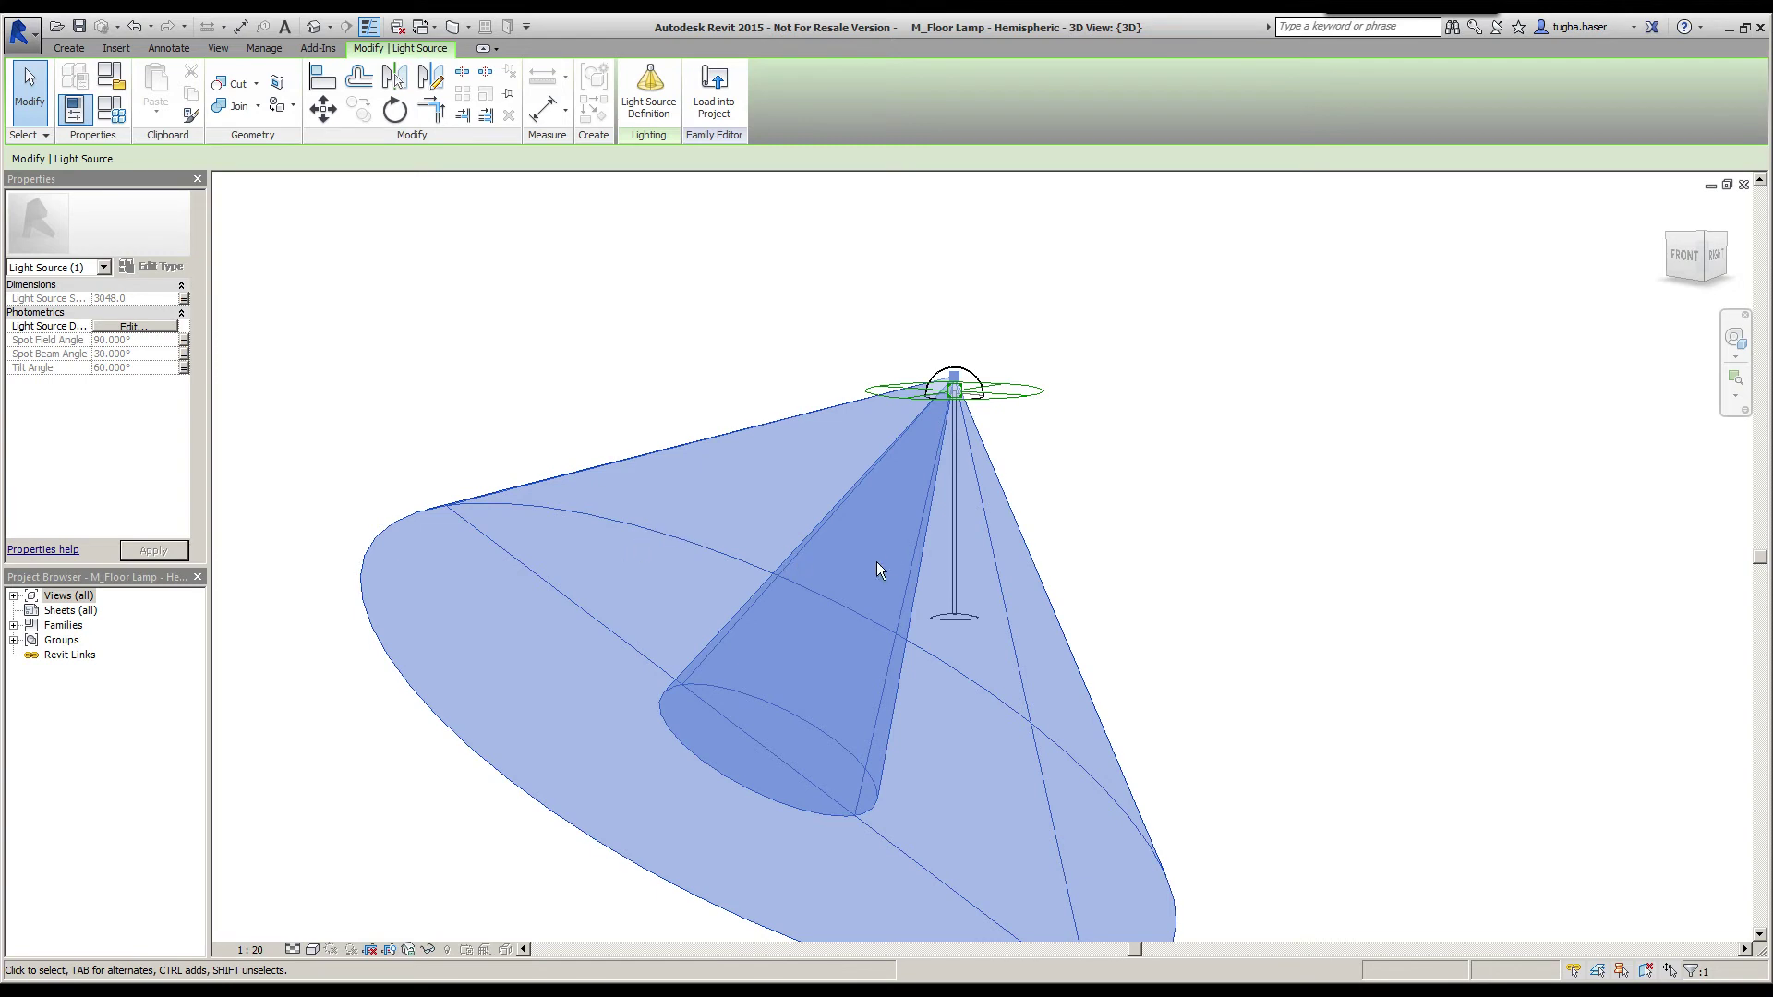
middle_drag(822, 712, 774, 635)
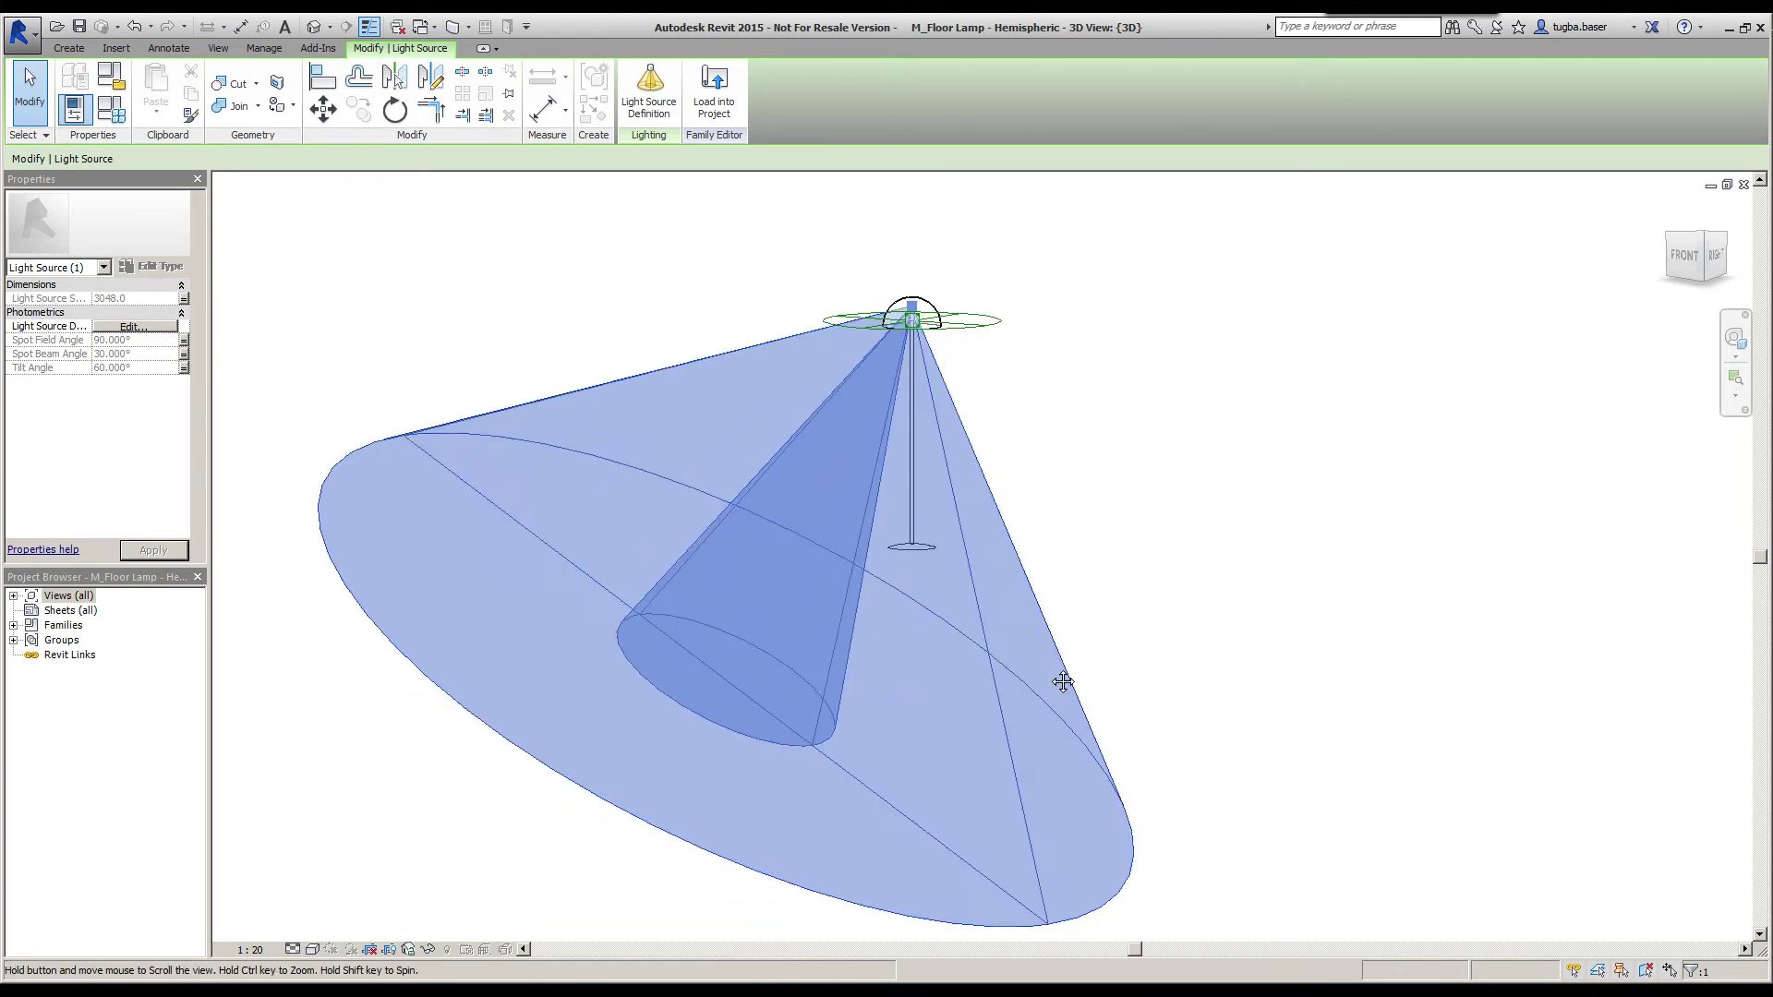
middle_drag(1061, 680, 997, 686)
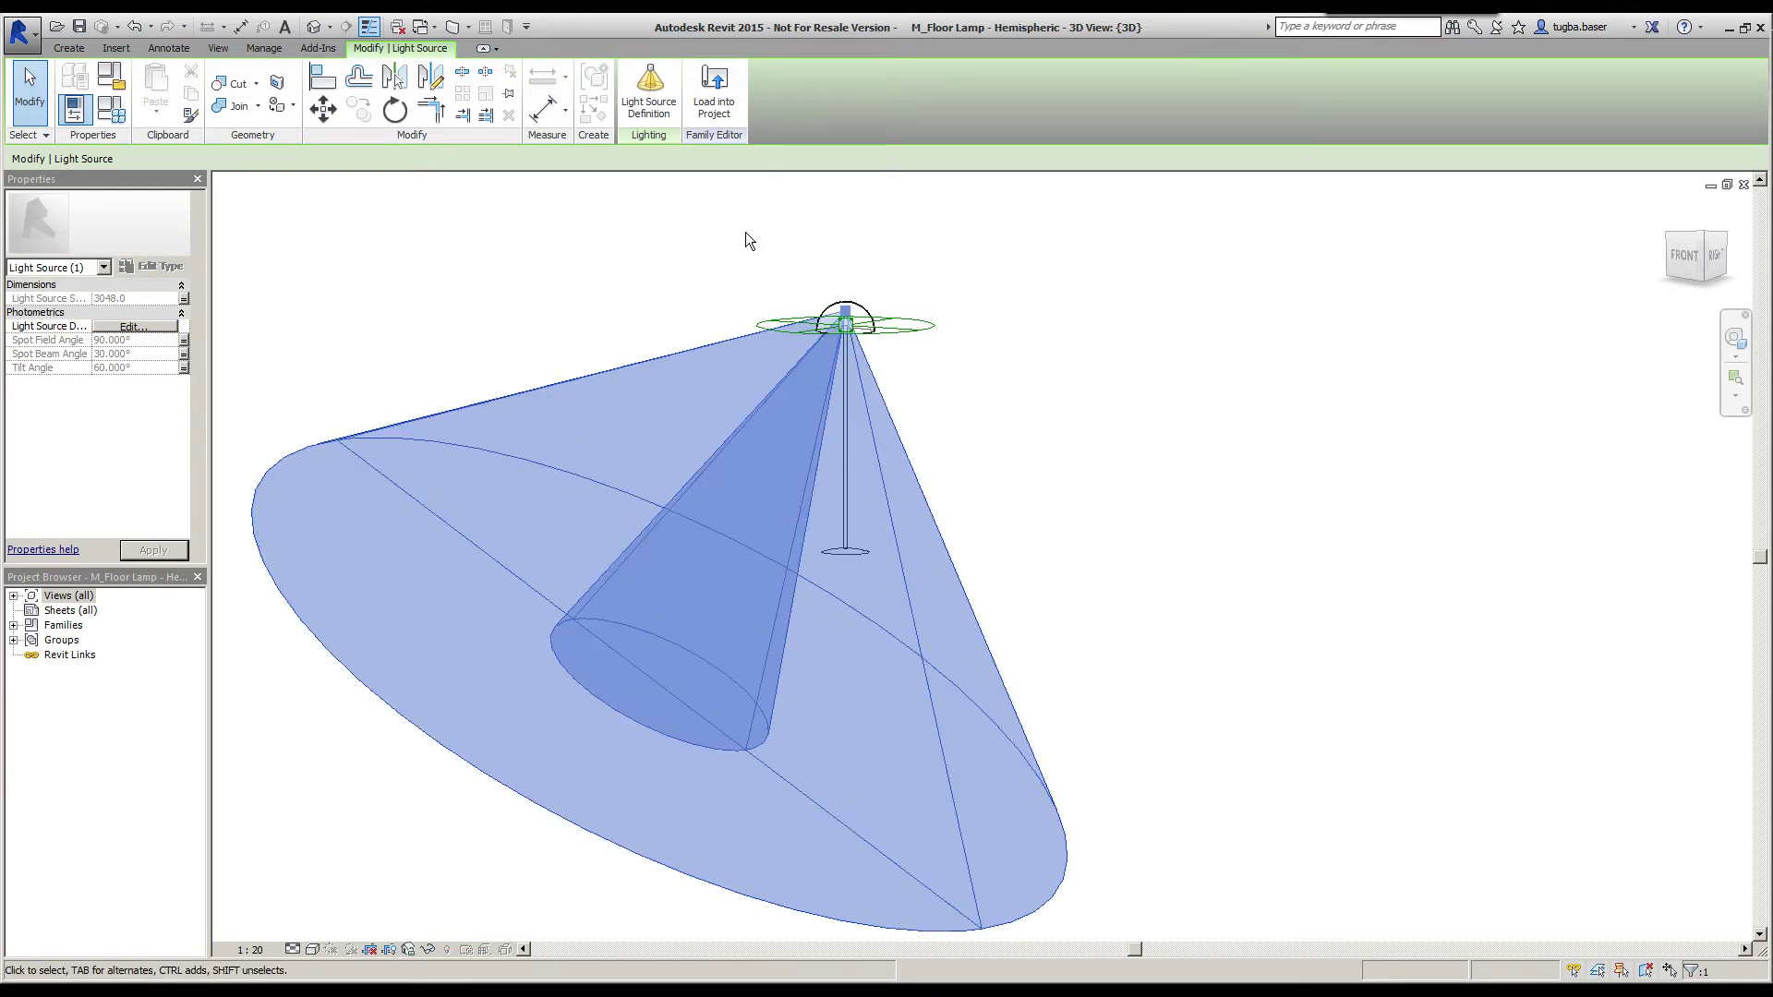
click(717, 88)
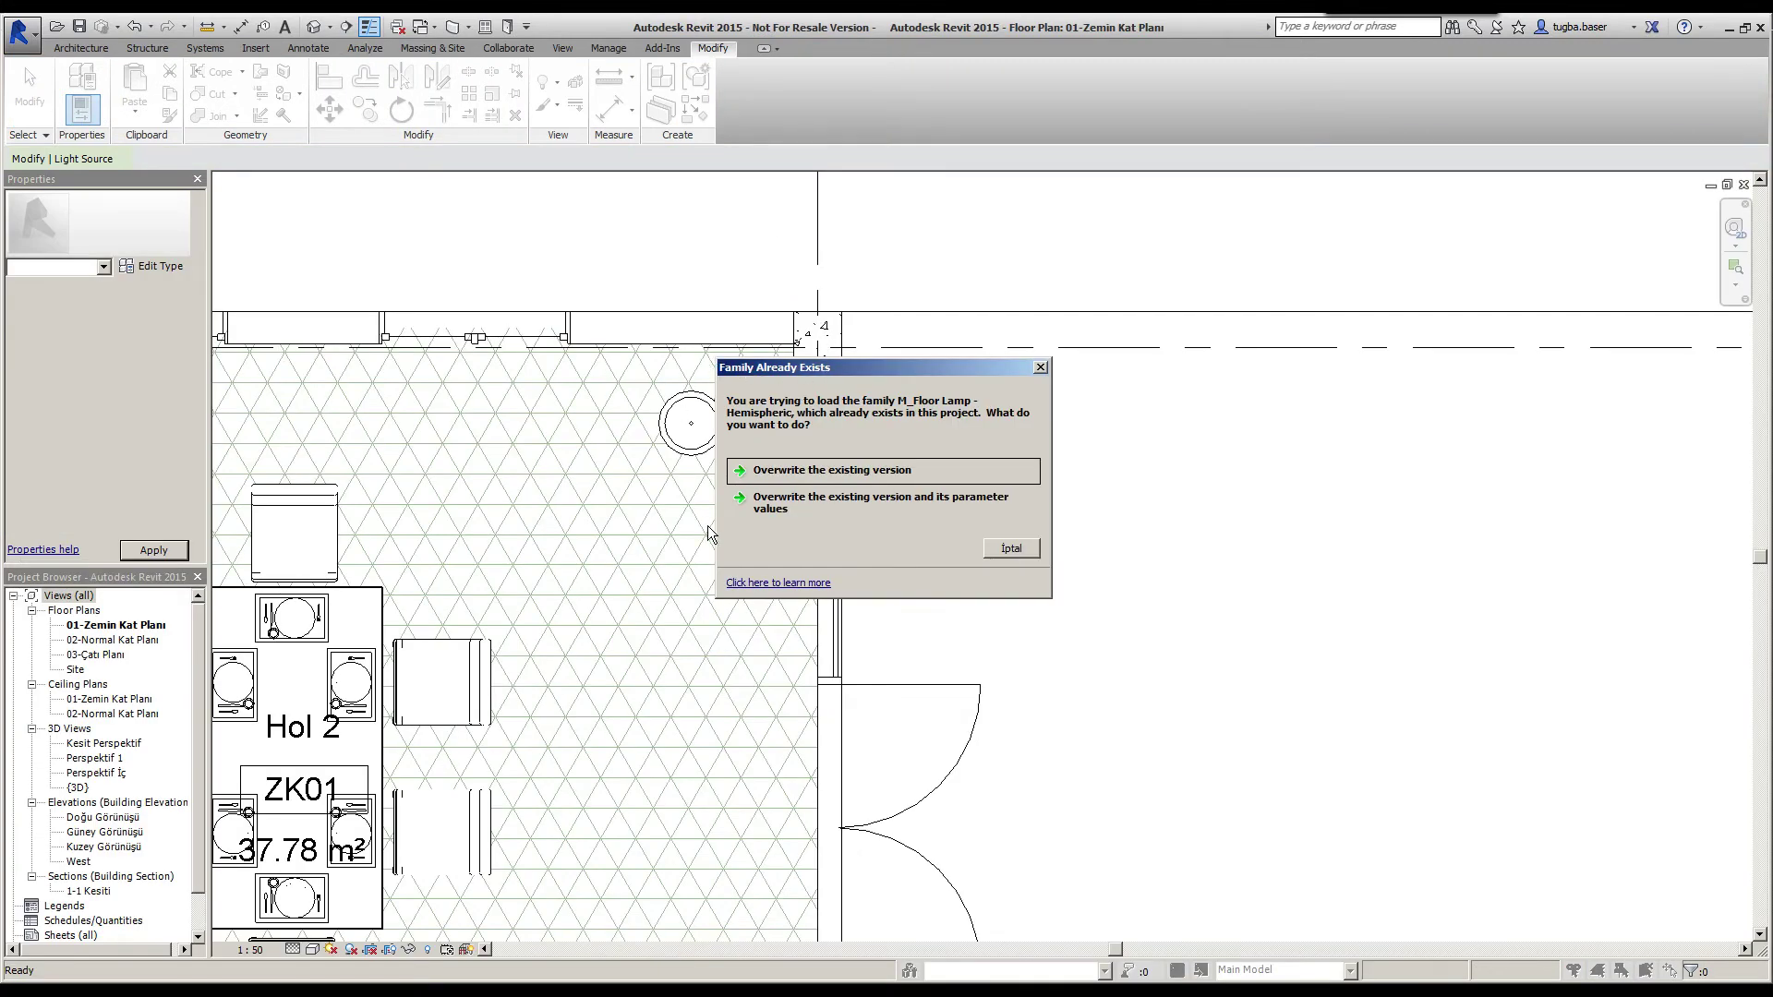
Overwrite the existing lamp family, select the Hol 2 floor lamp, and open its Type Properties.
click(768, 506)
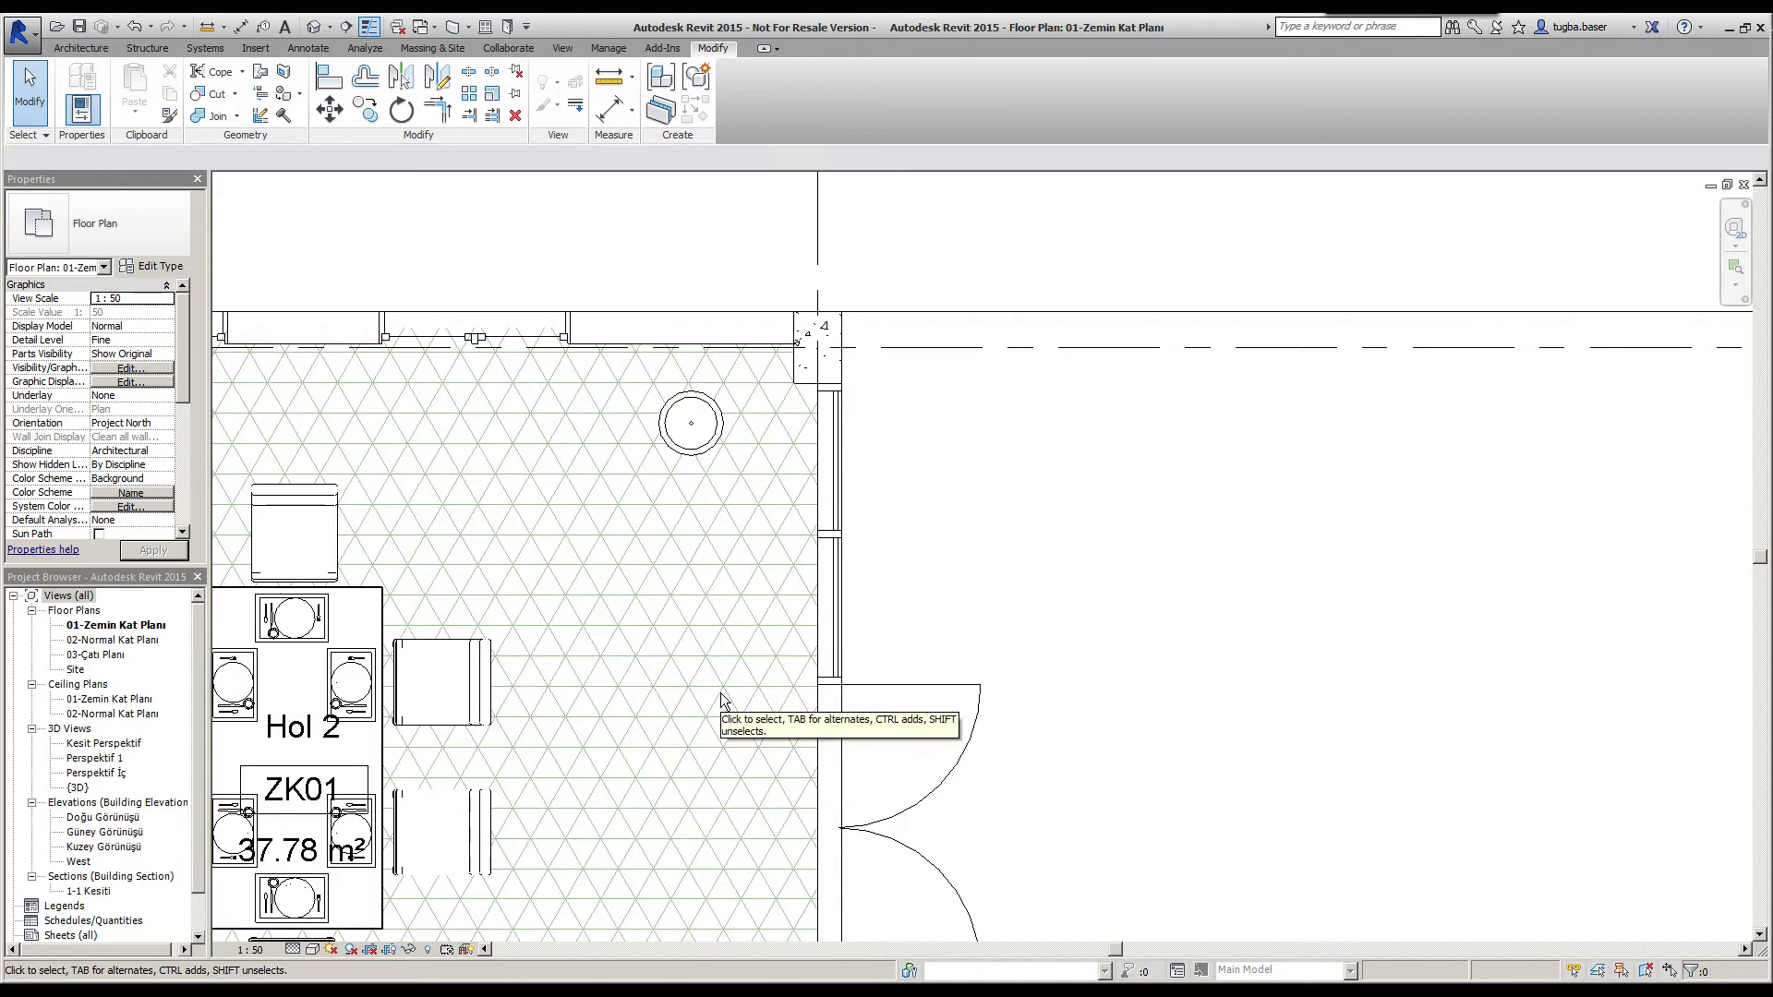
scroll(884, 594, down, 2)
middle_drag(884, 598, 1107, 575)
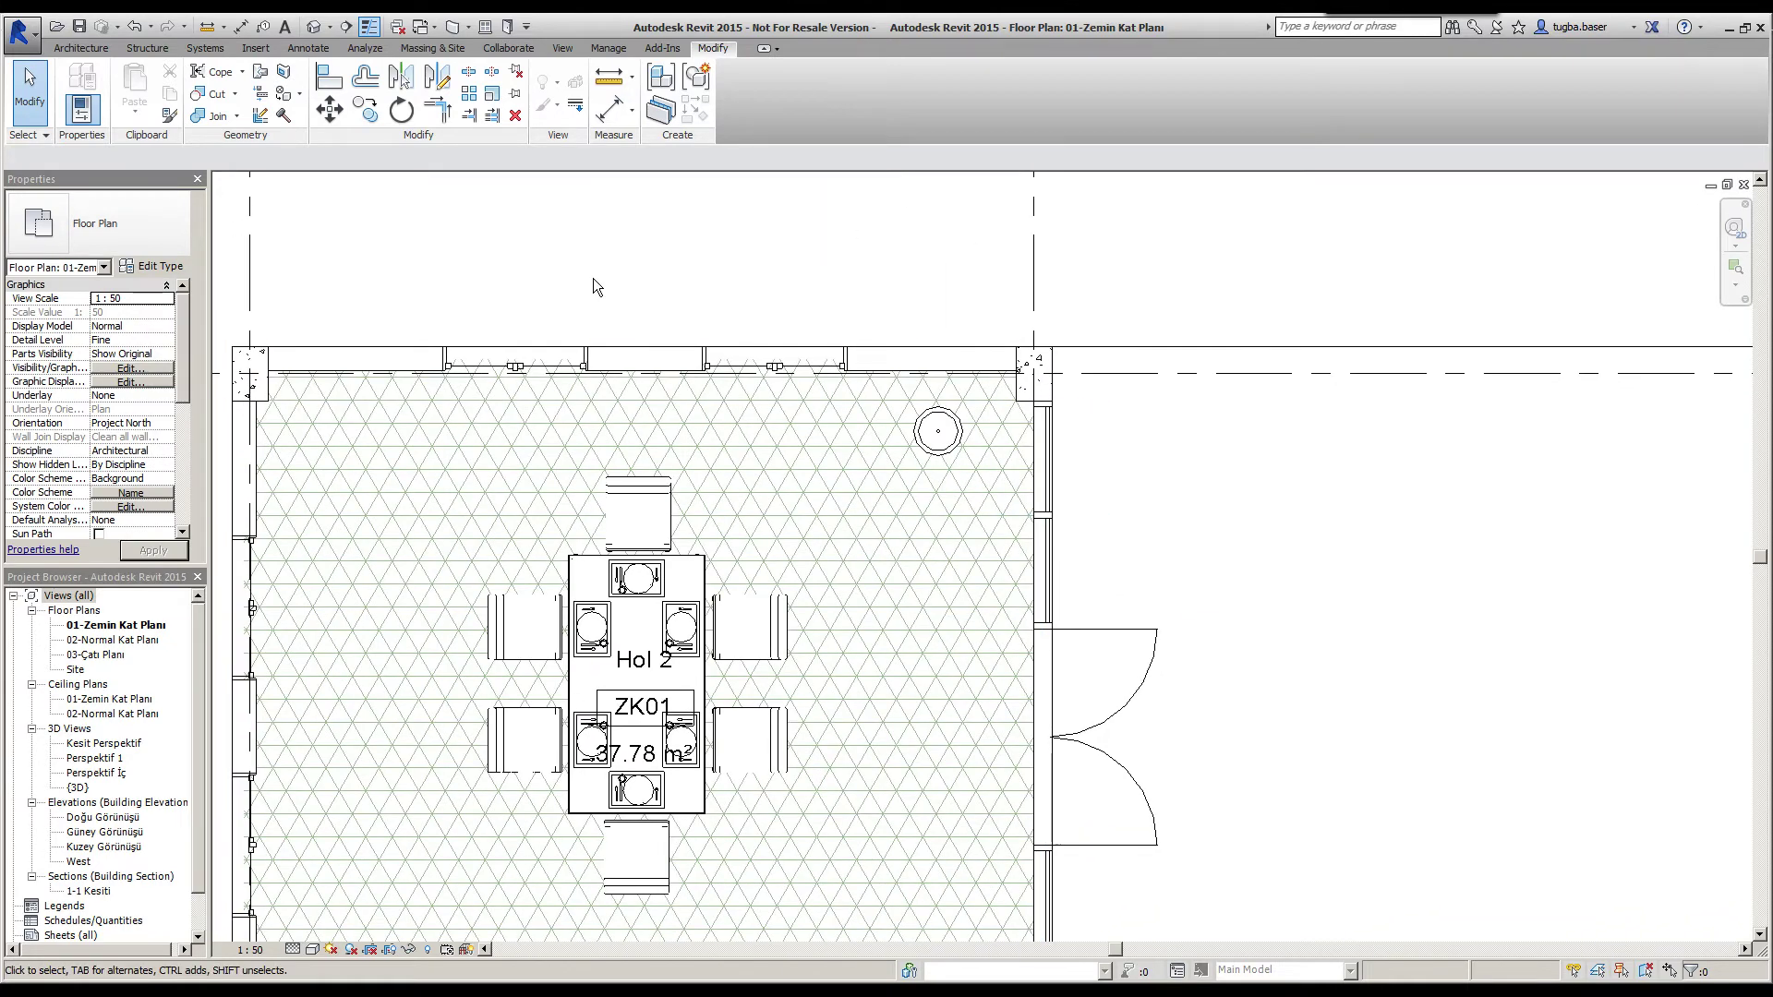
scroll(947, 441, up, 2)
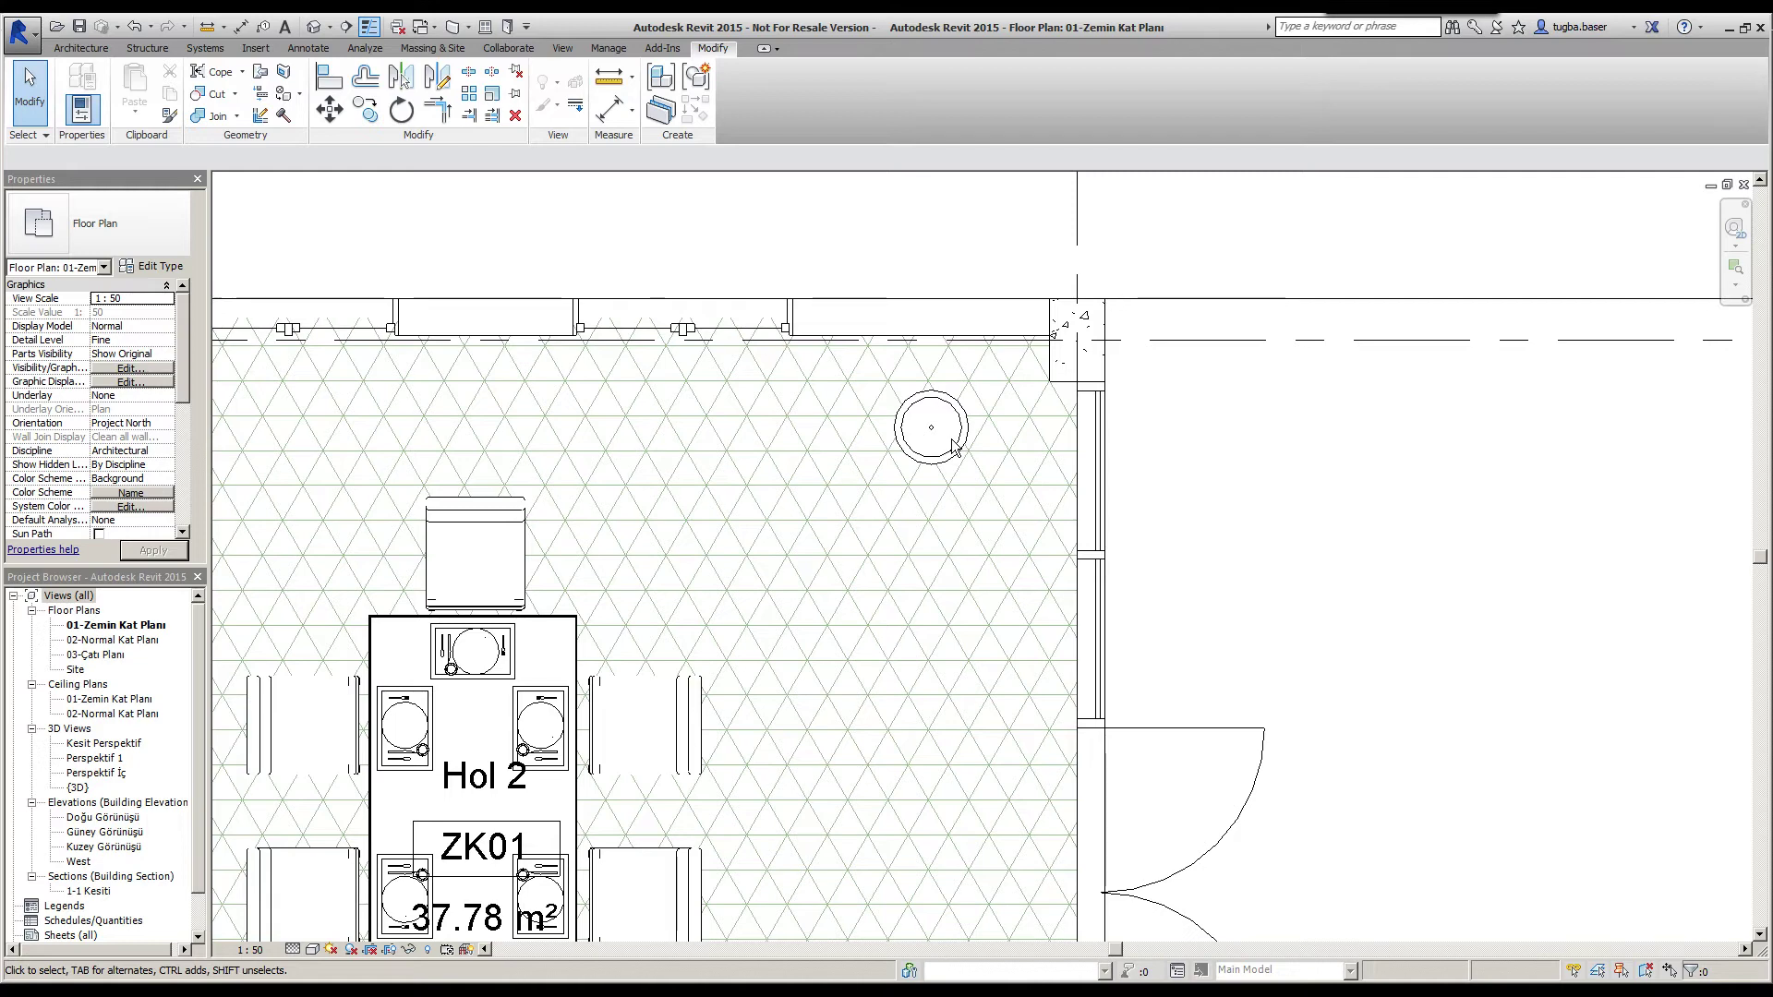
scroll(956, 434, up, 1)
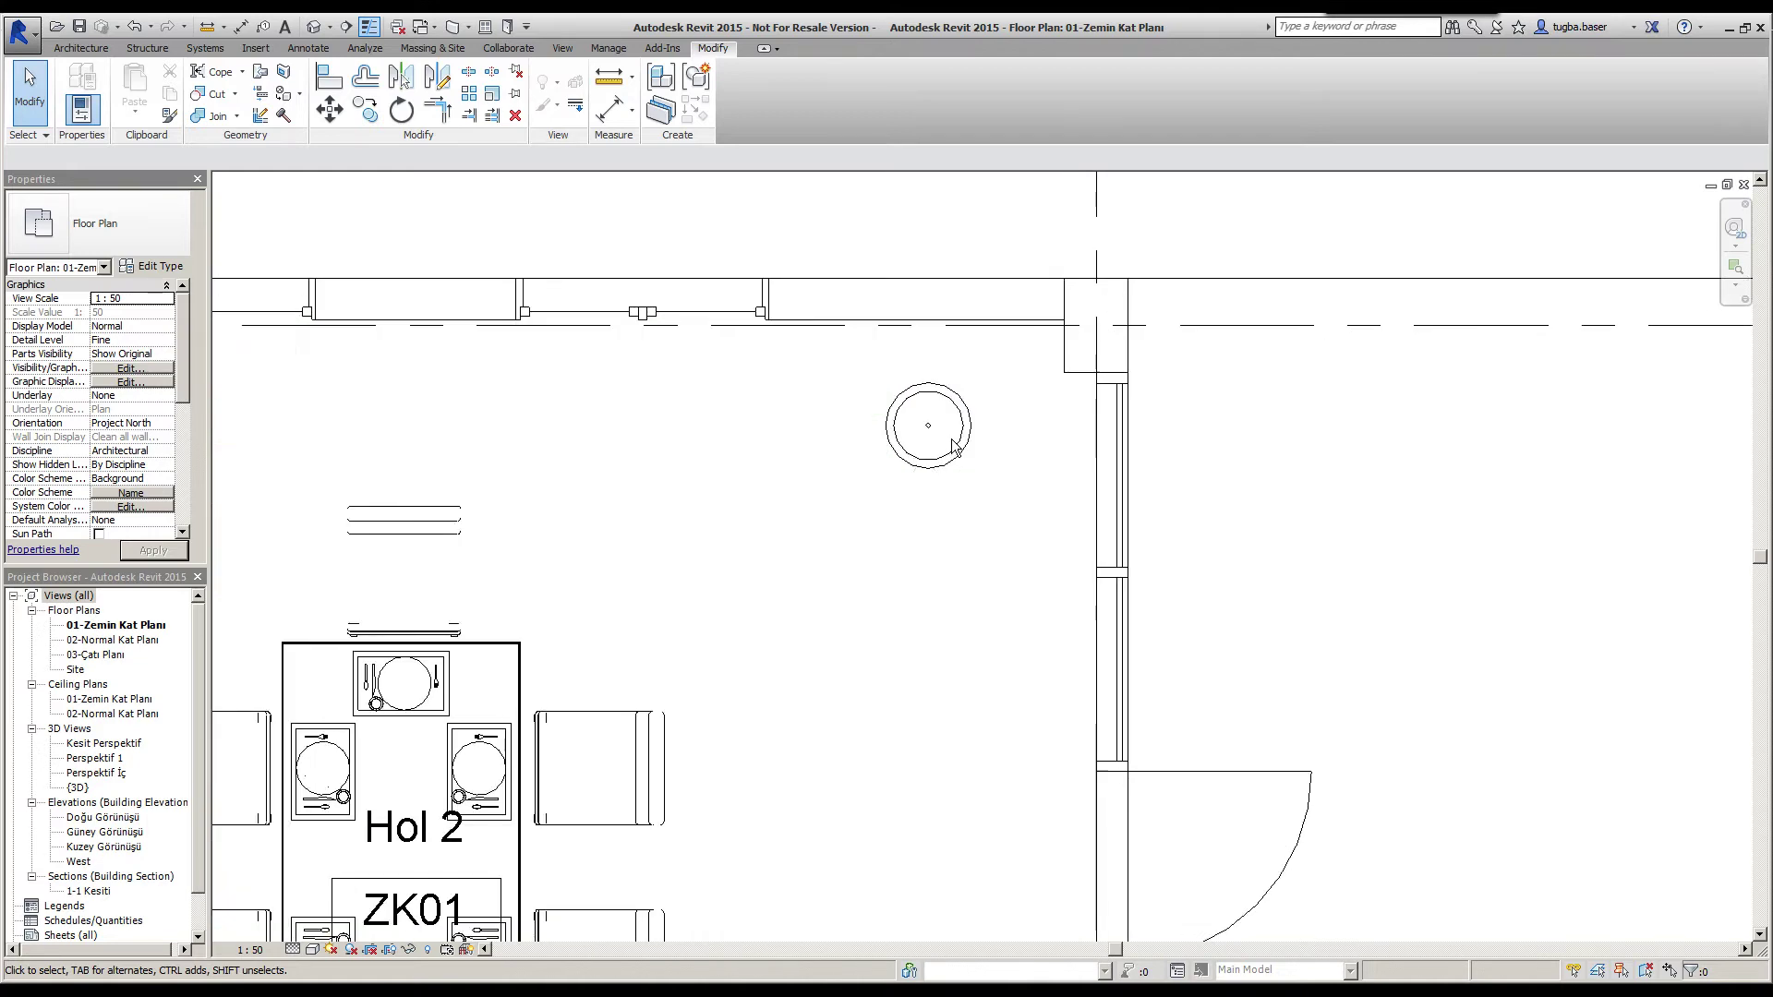
click(956, 407)
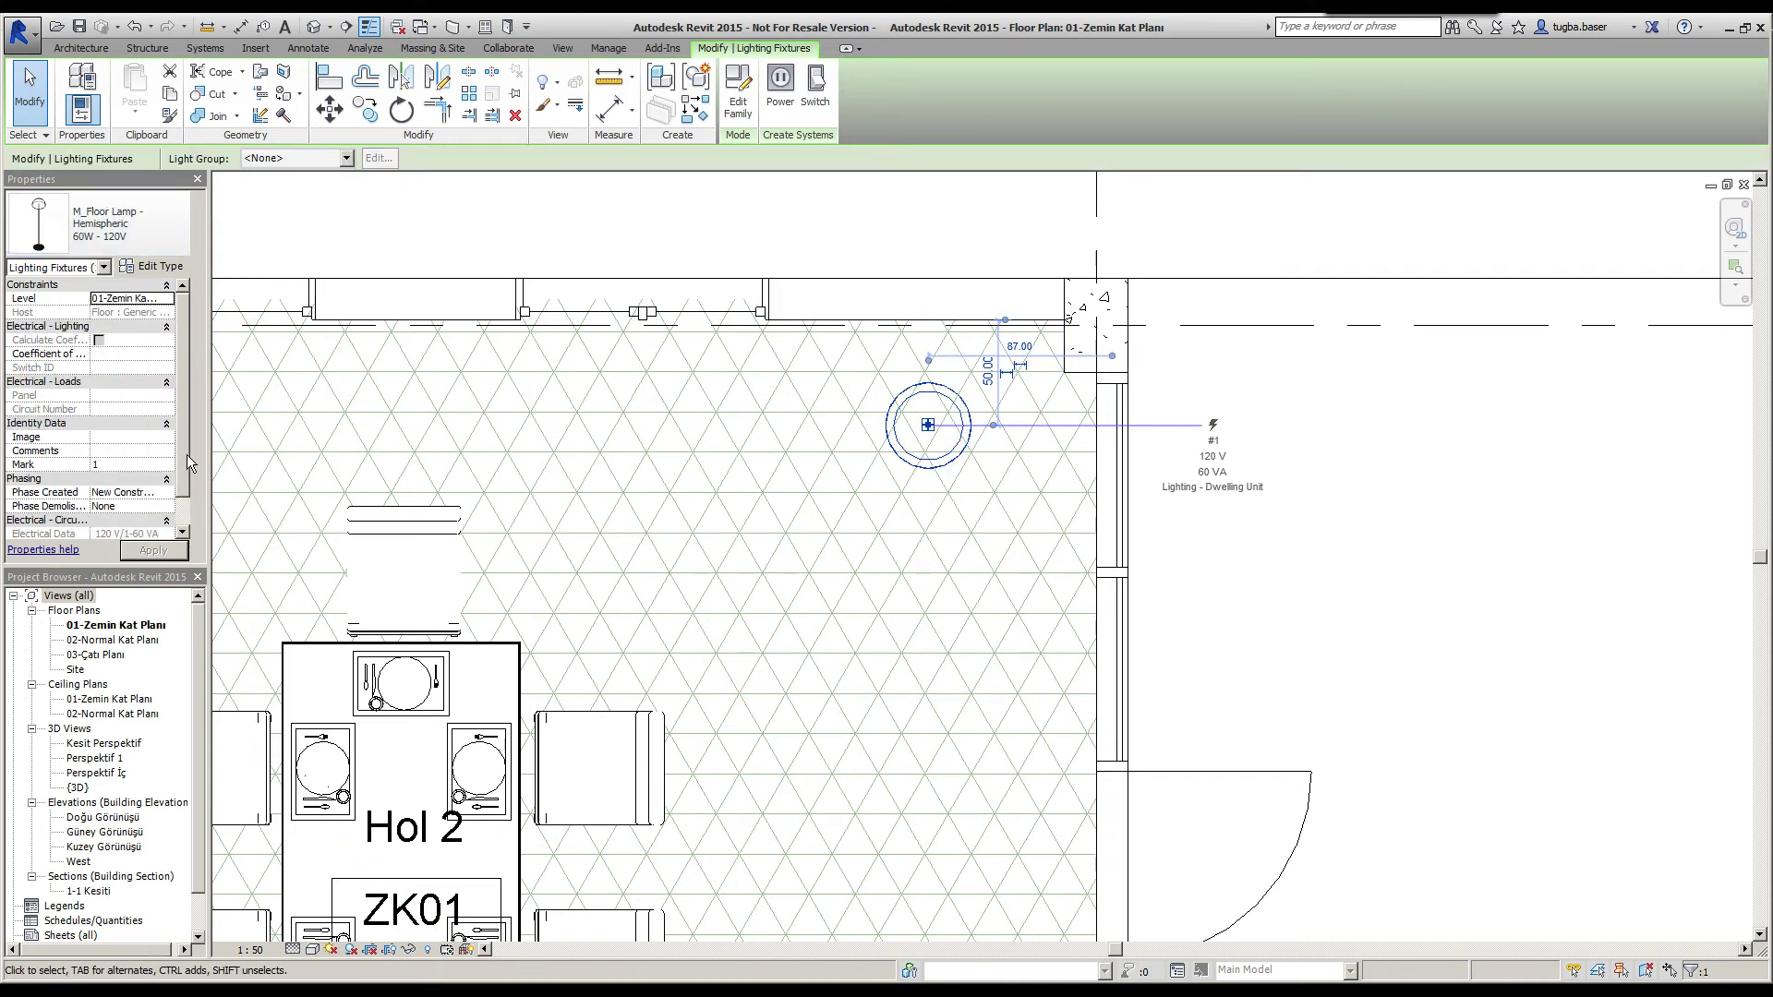
click(174, 264)
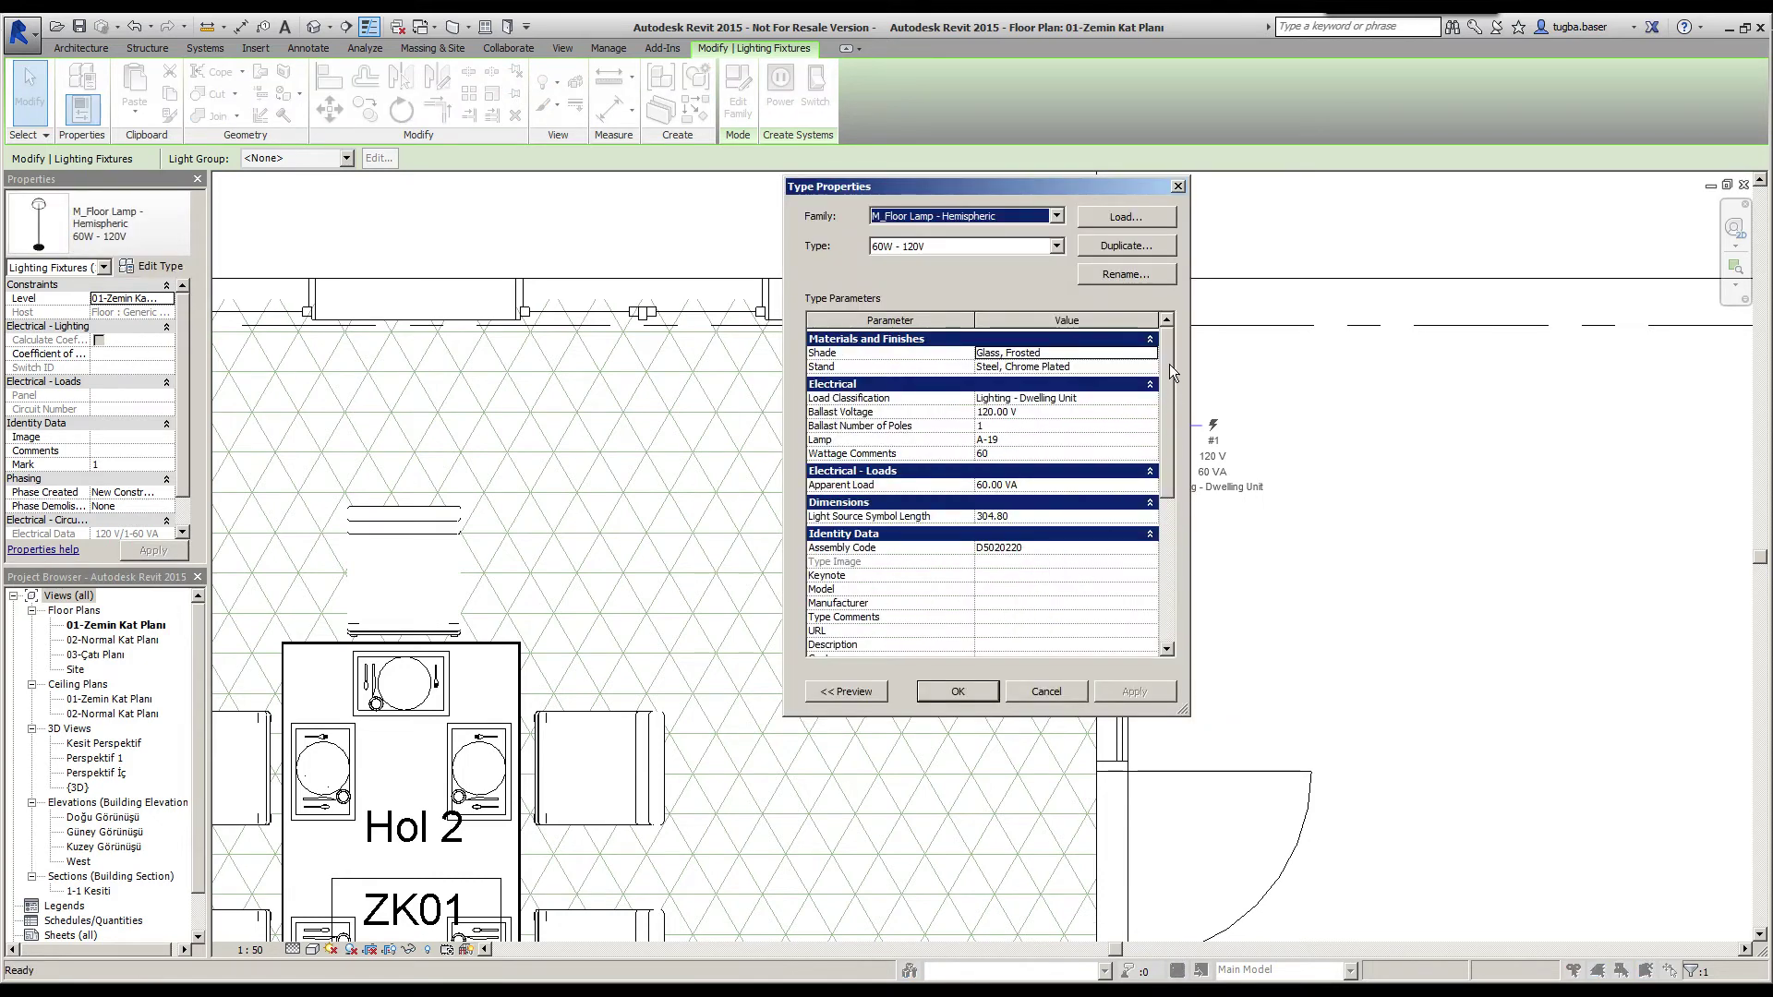
Keep the lamp type's initial intensity at 60 W, then open its Initial Color settings.
drag(1170, 372, 1187, 551)
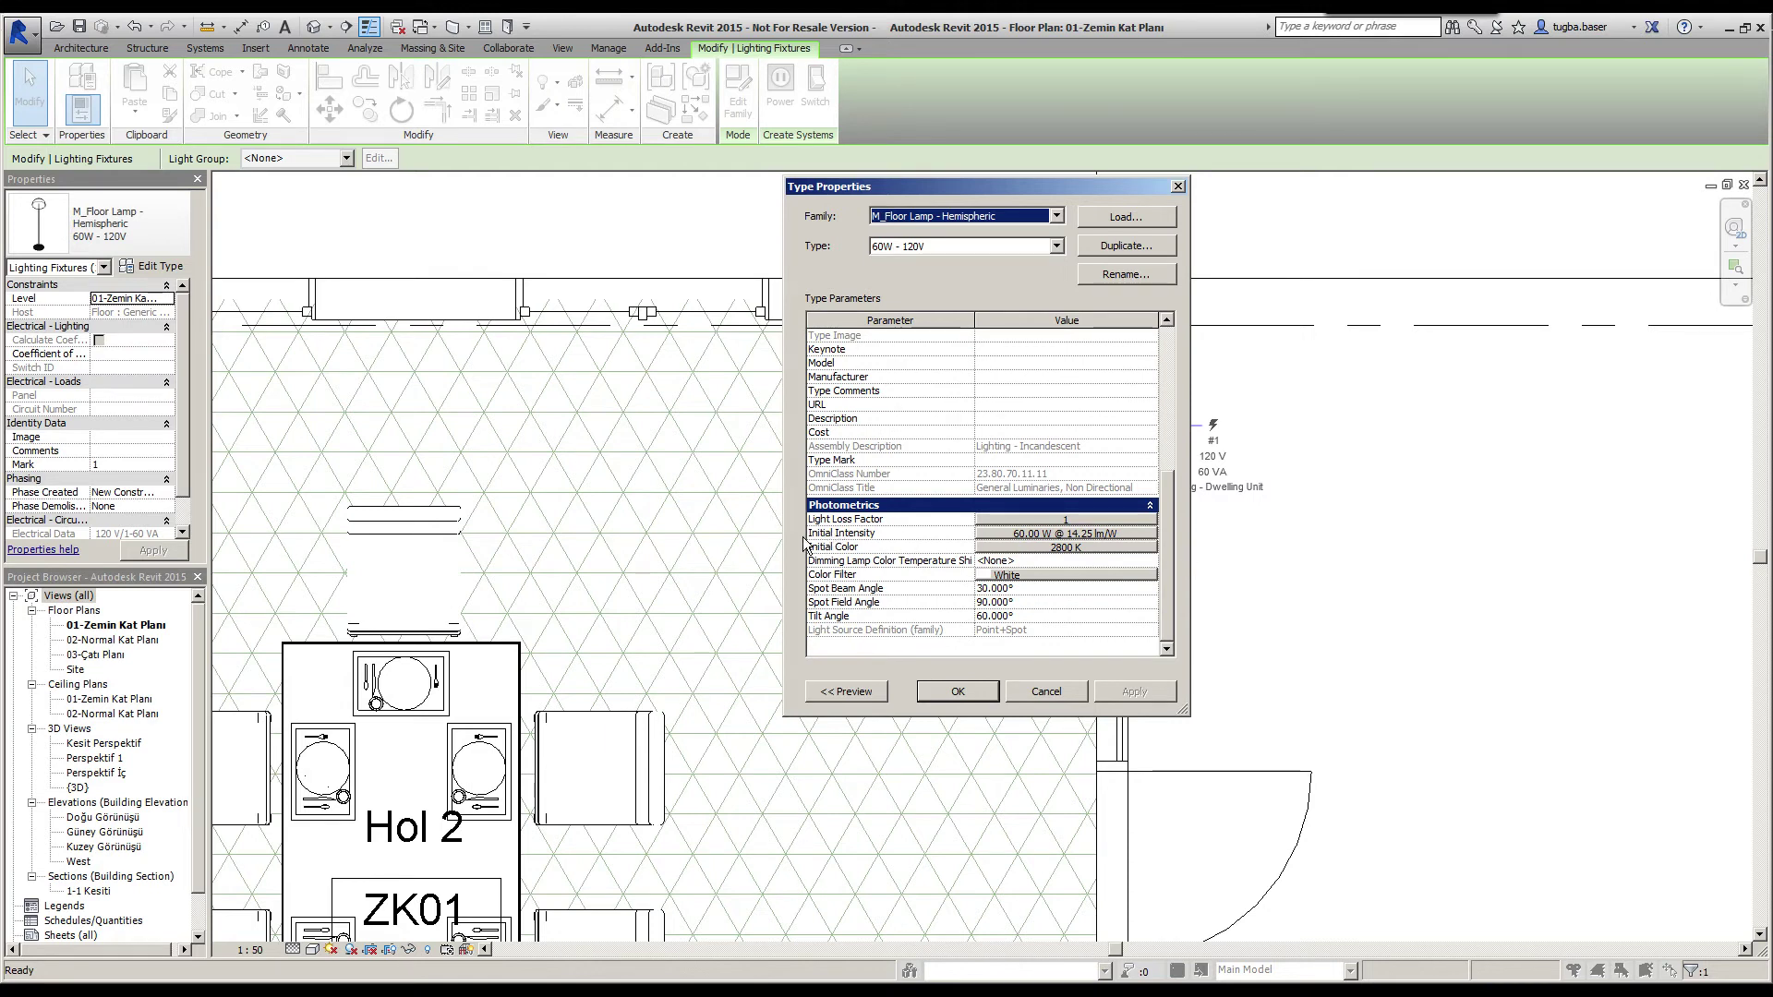
click(1017, 535)
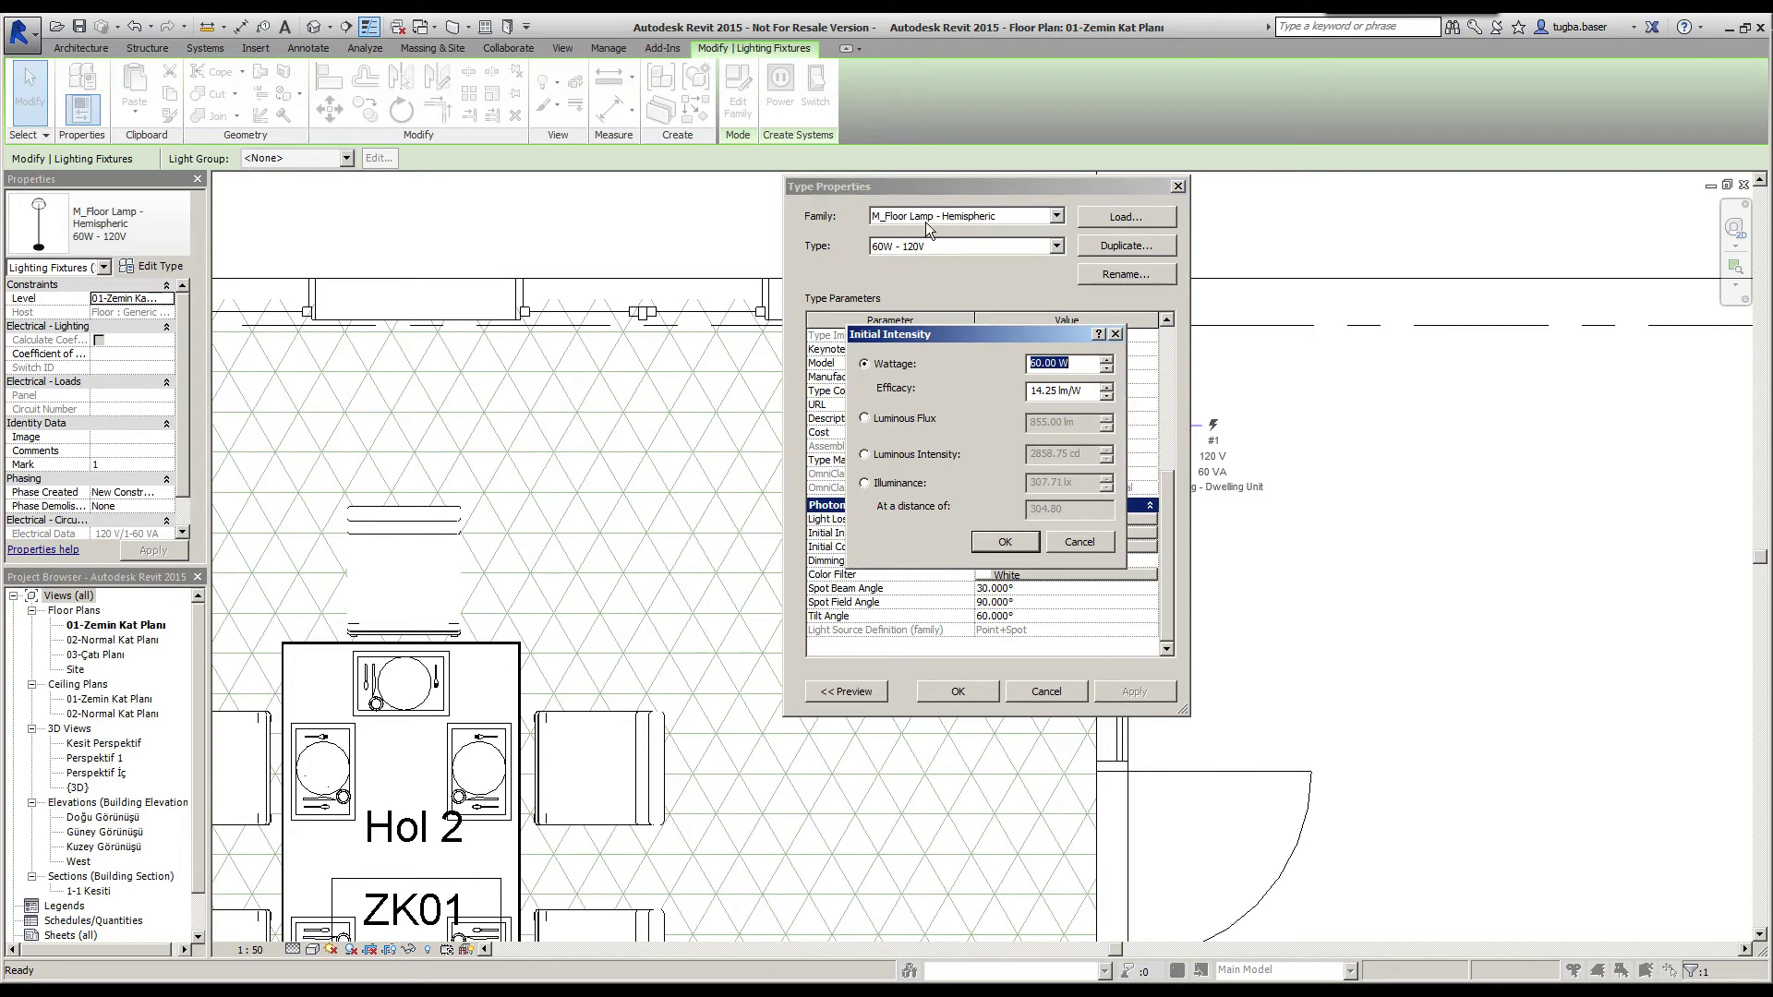
drag(966, 331, 897, 318)
click(1011, 351)
drag(1011, 351, 943, 351)
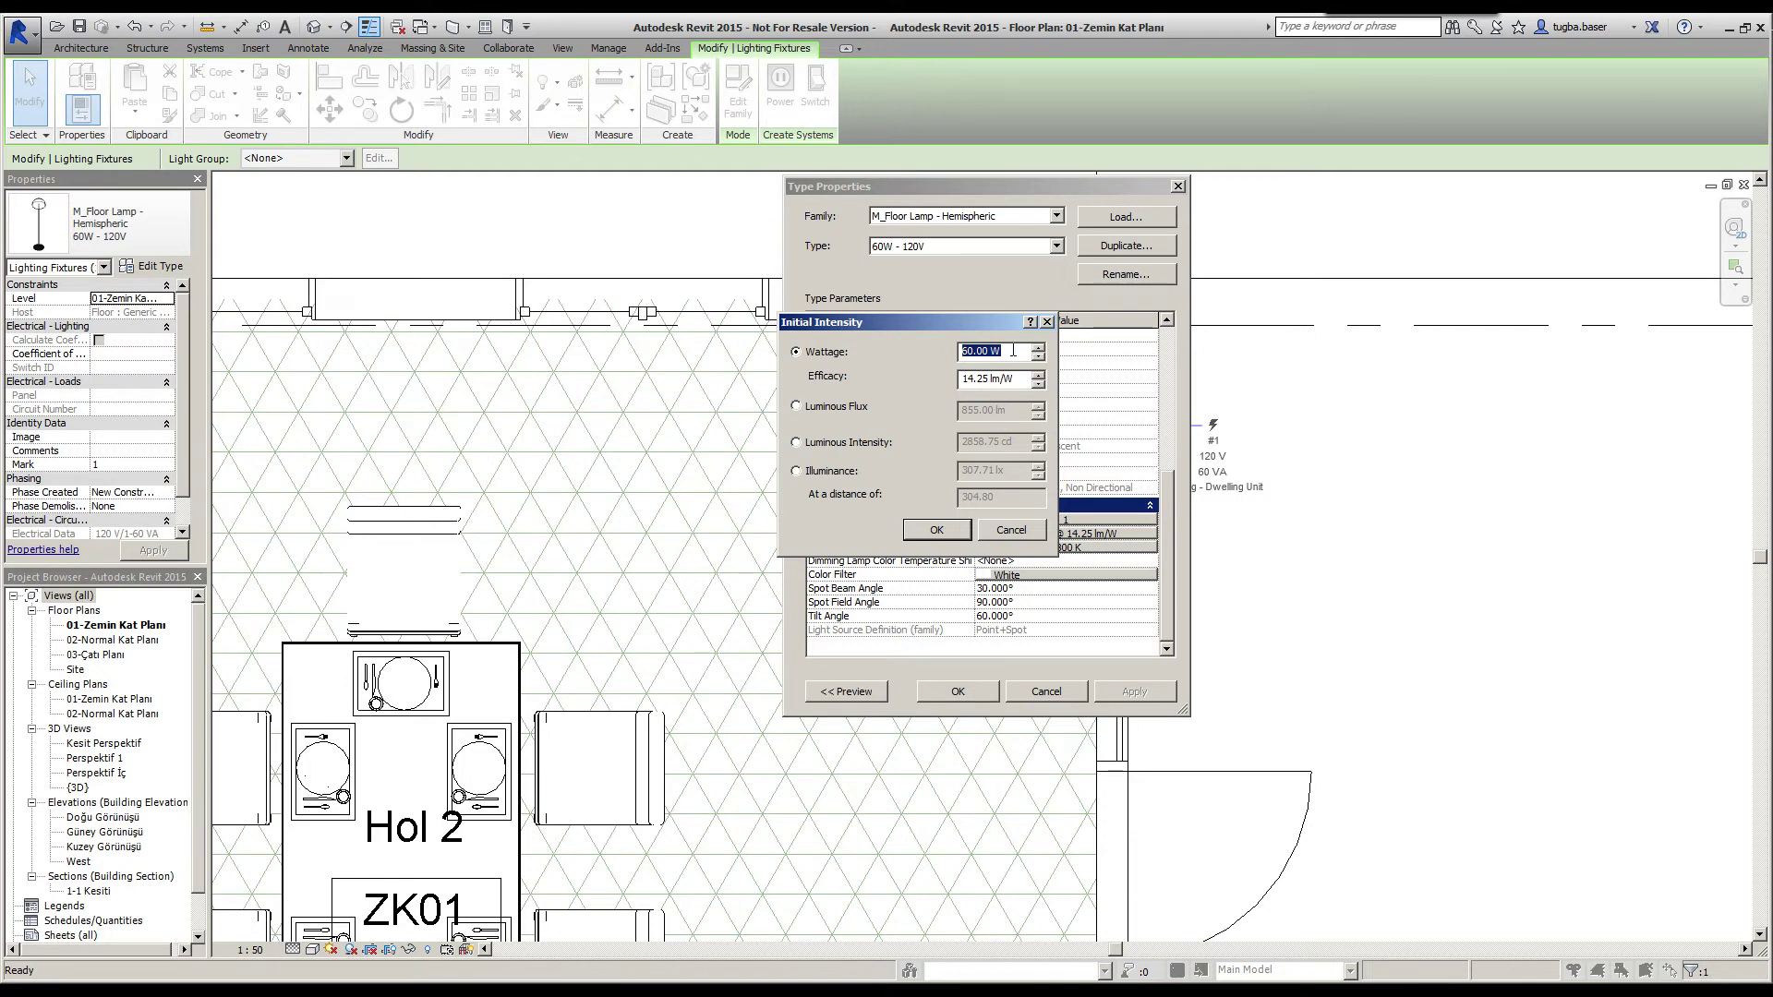
drag(1009, 351, 982, 349)
click(1006, 534)
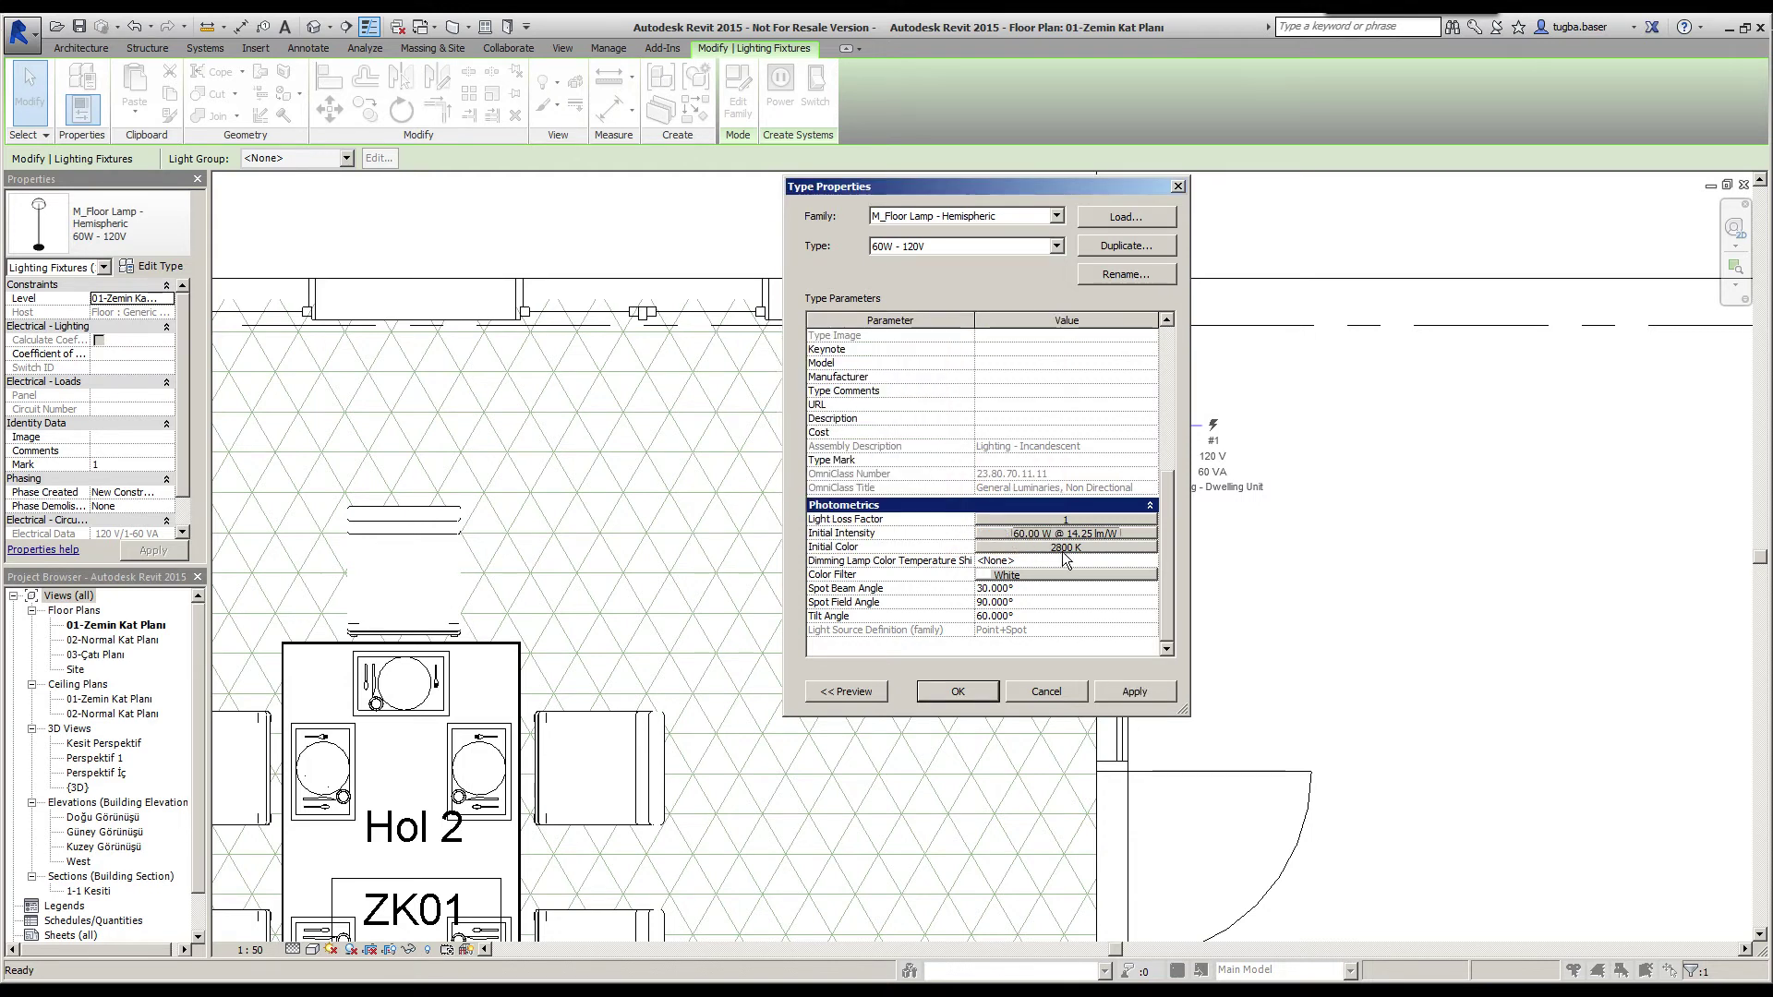
click(1018, 546)
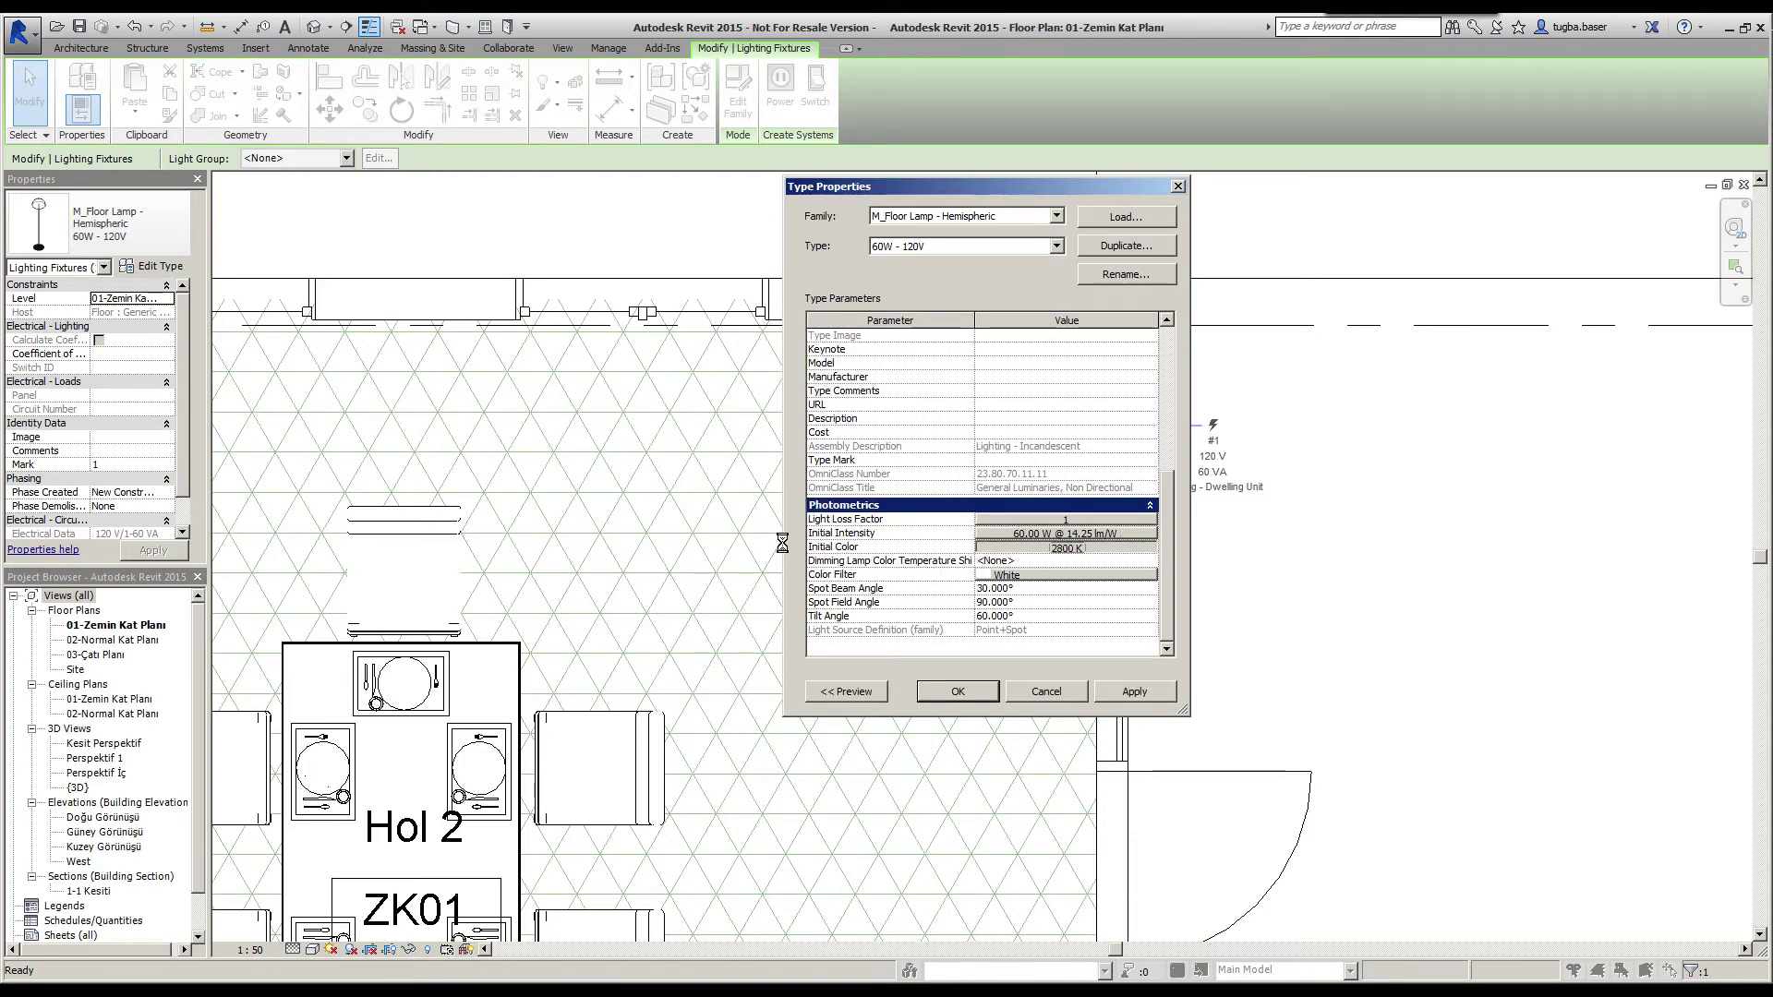
drag(999, 318, 768, 226)
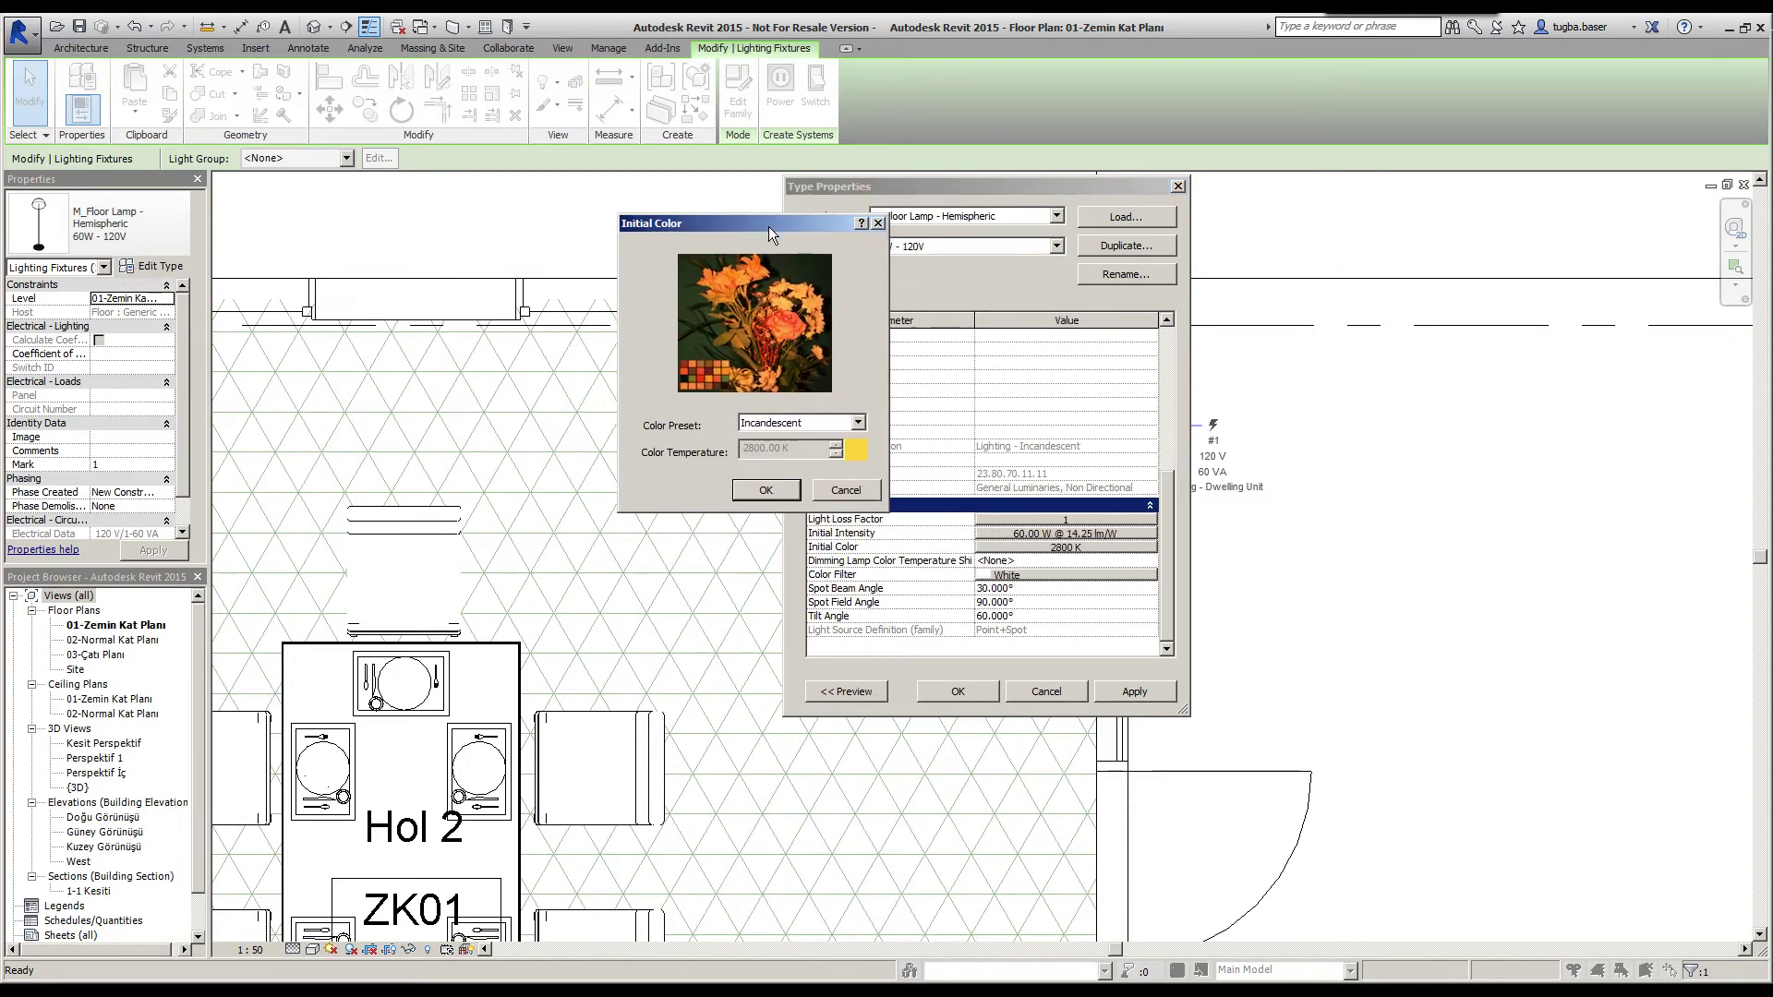
Try Xenon and Fluorescent presets, then confirm the Metal Halide preset at 4000 K.
click(860, 424)
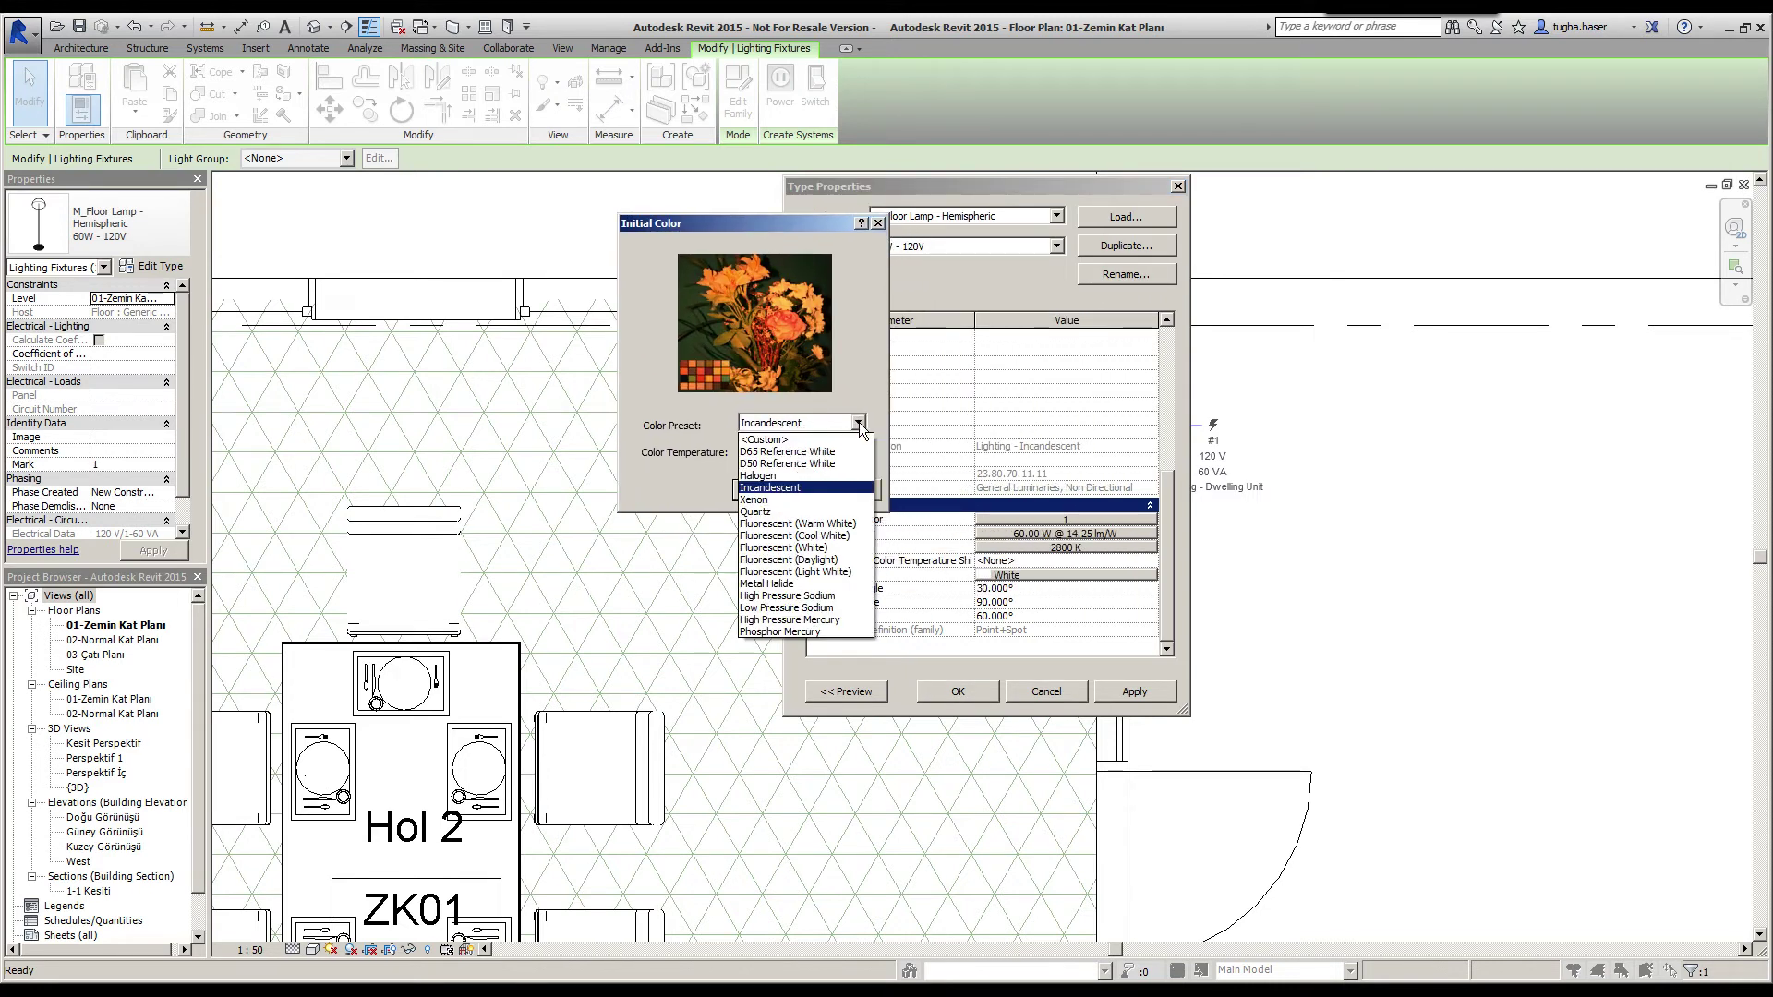
click(795, 507)
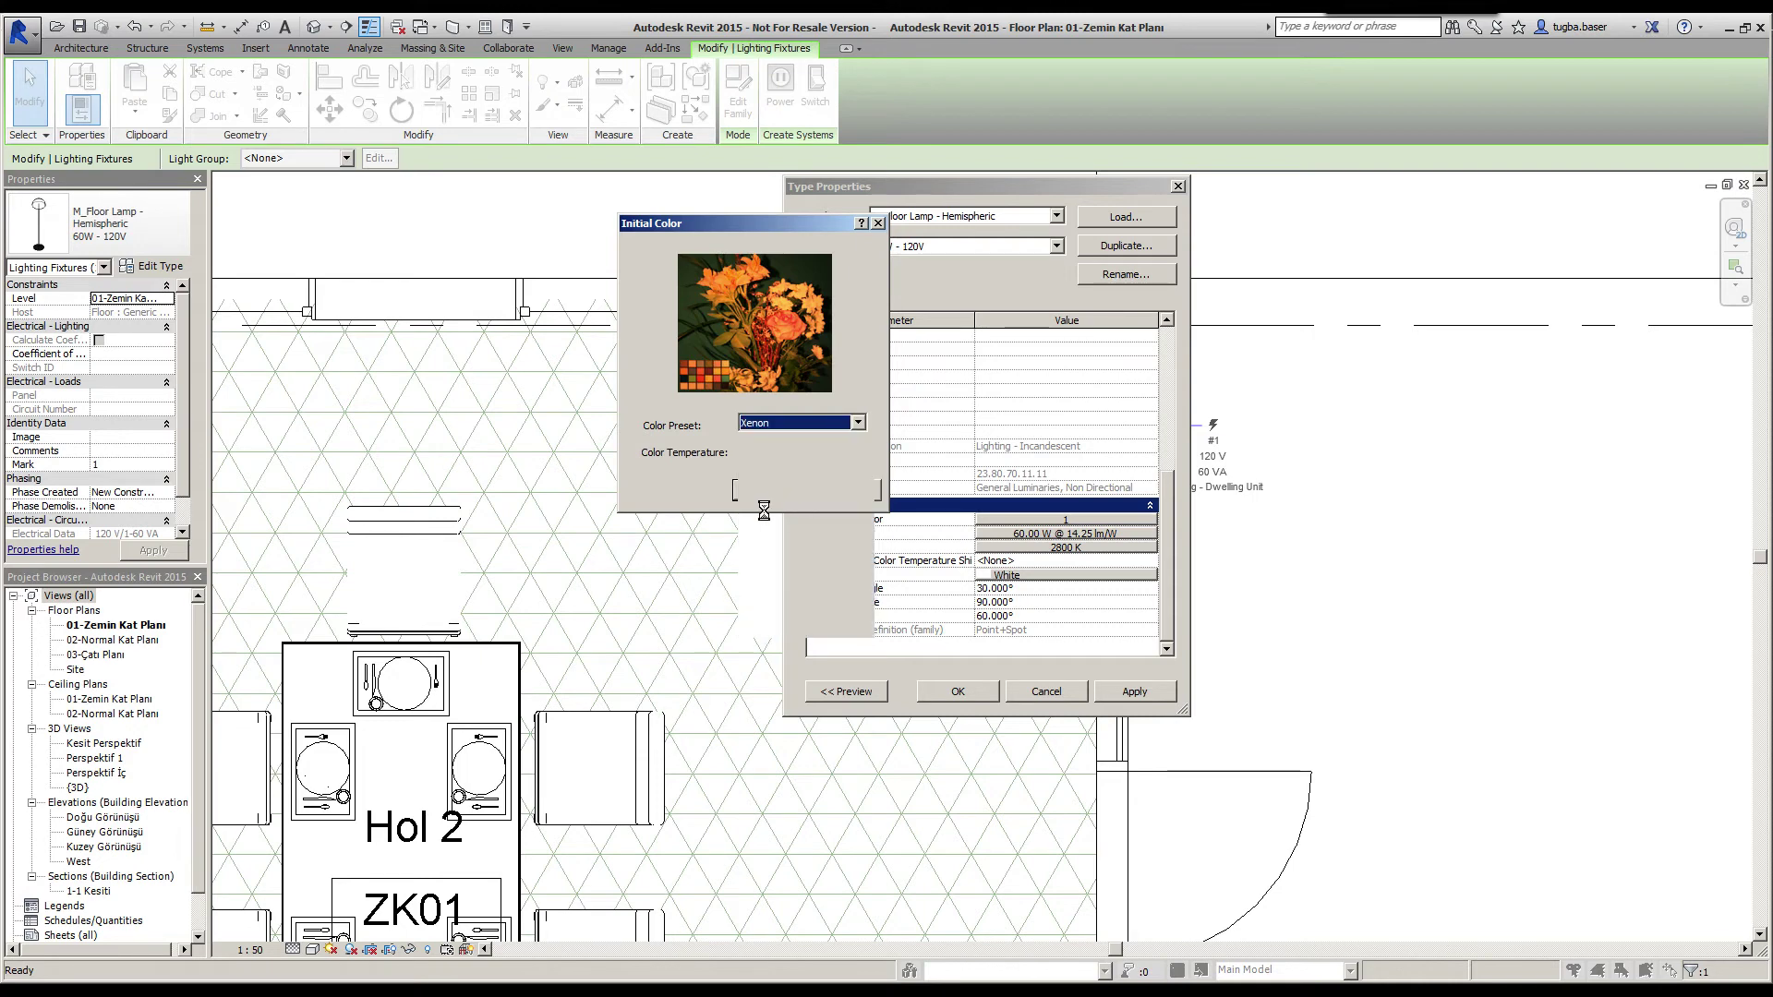
click(784, 423)
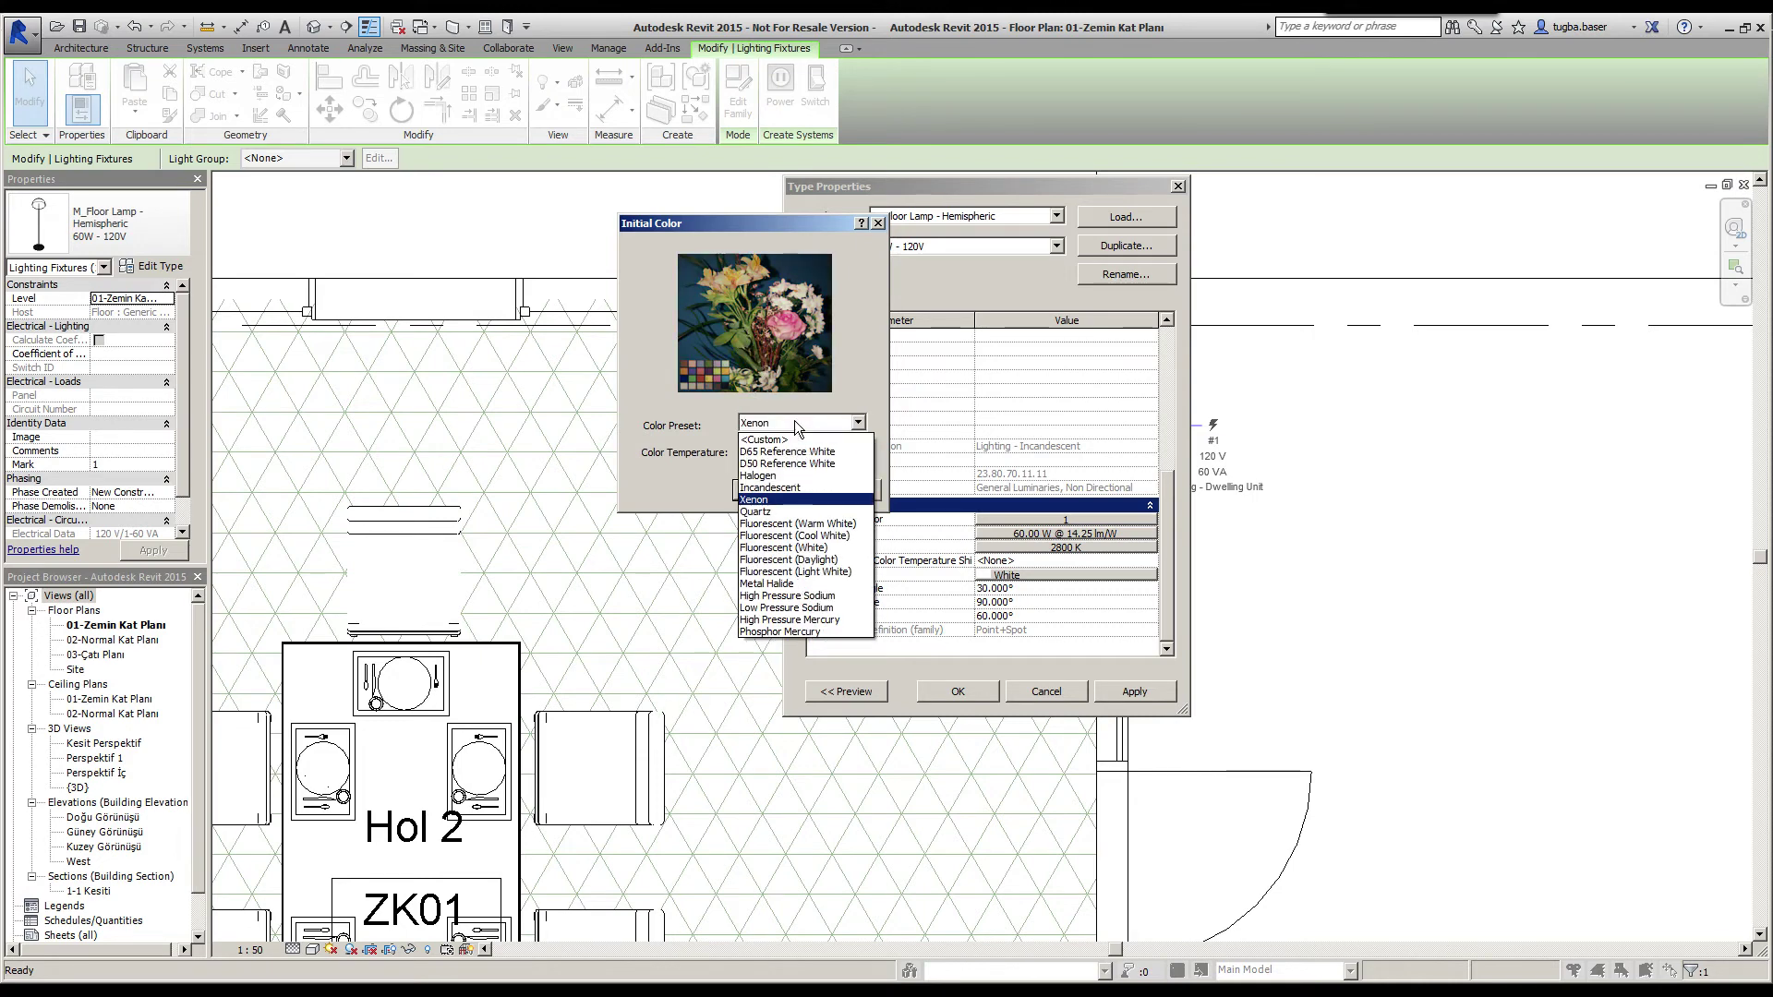
click(788, 549)
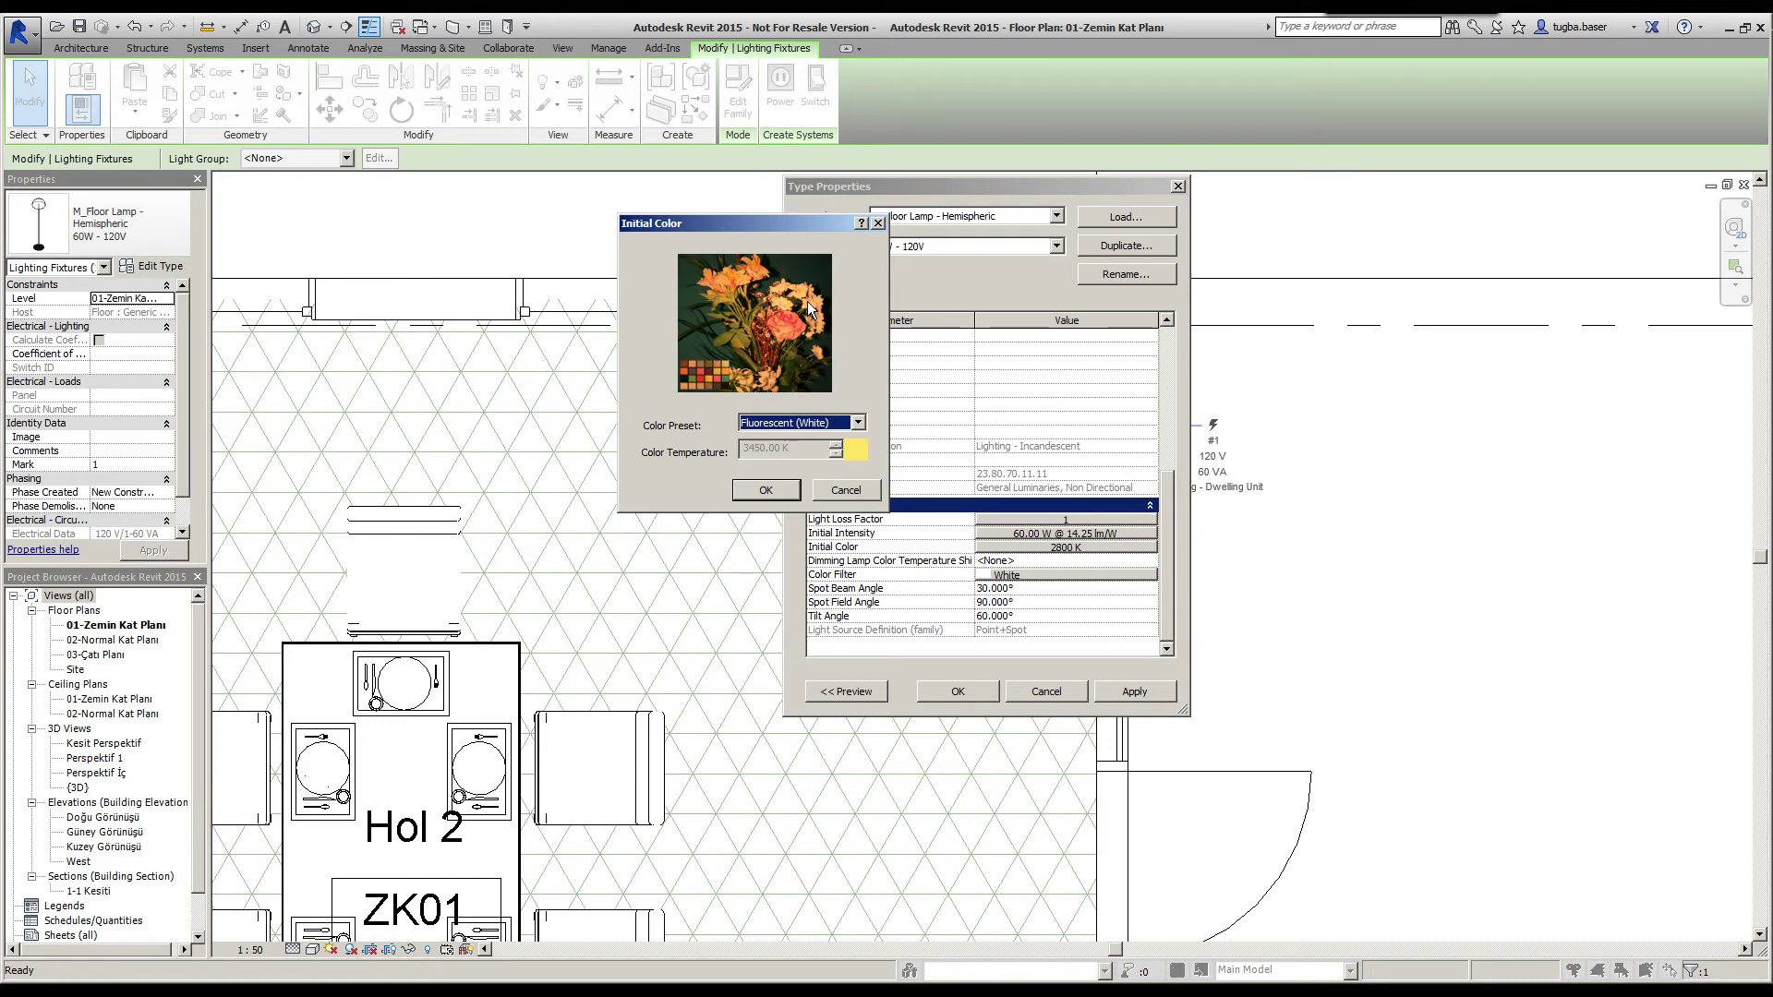
click(857, 423)
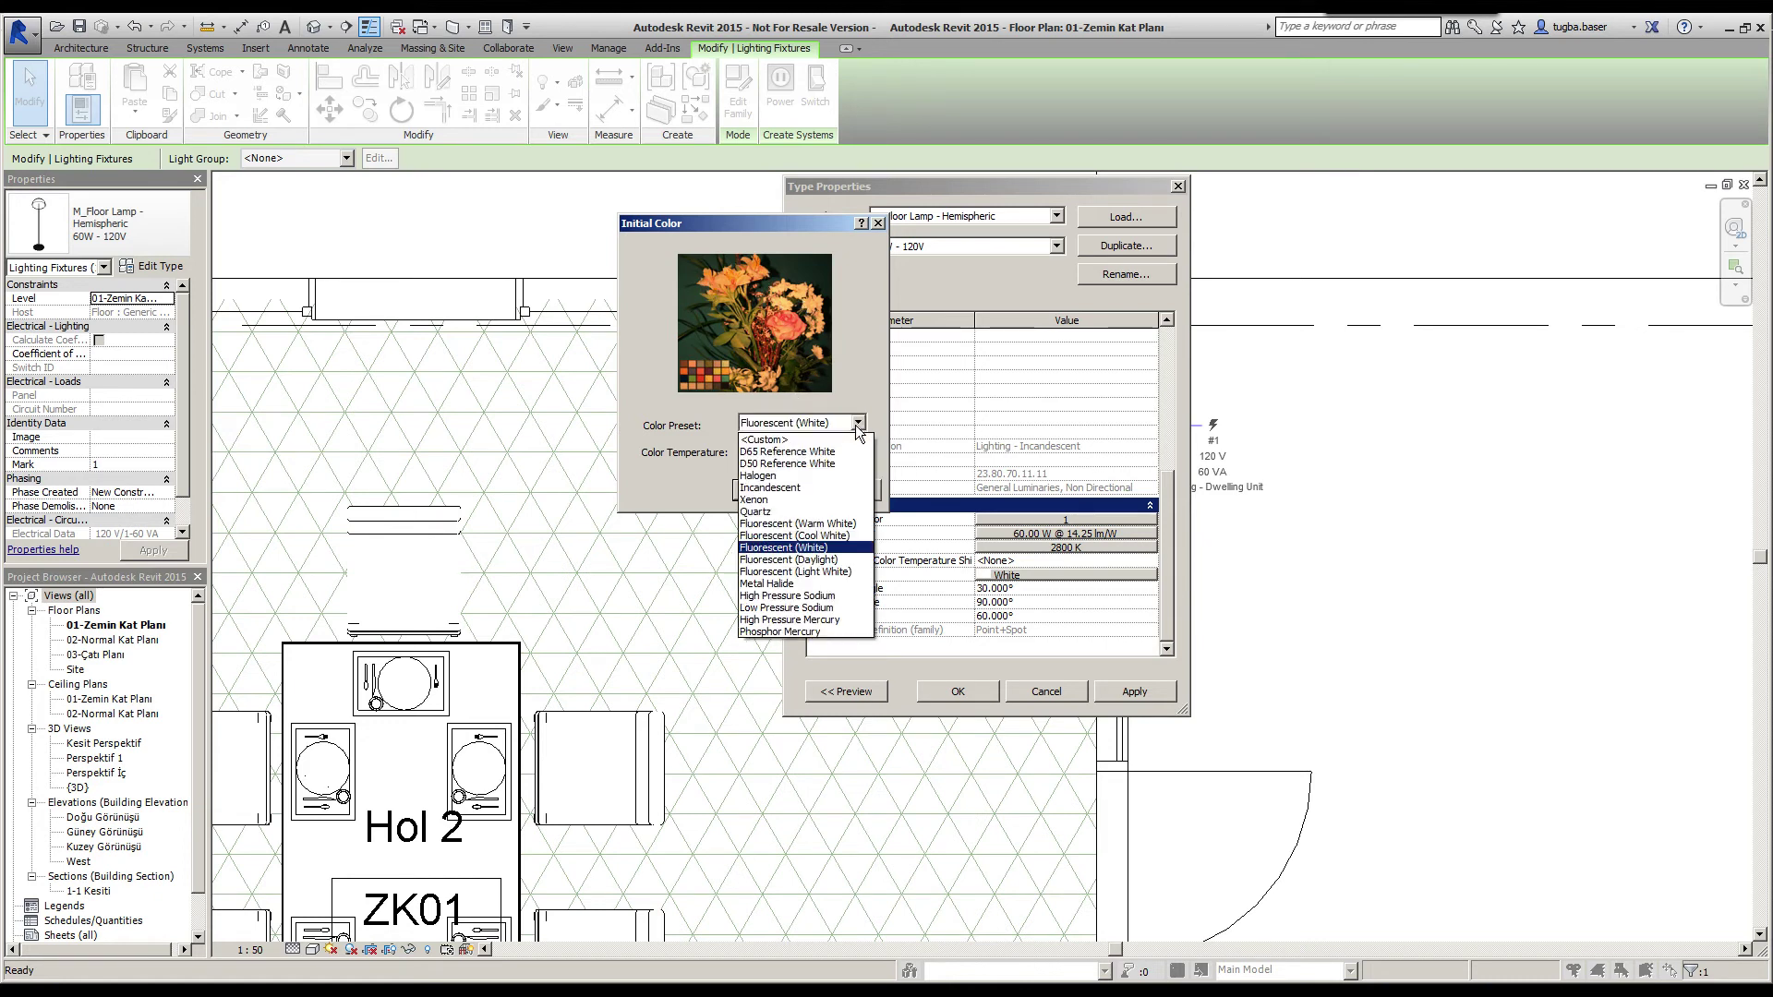
click(829, 560)
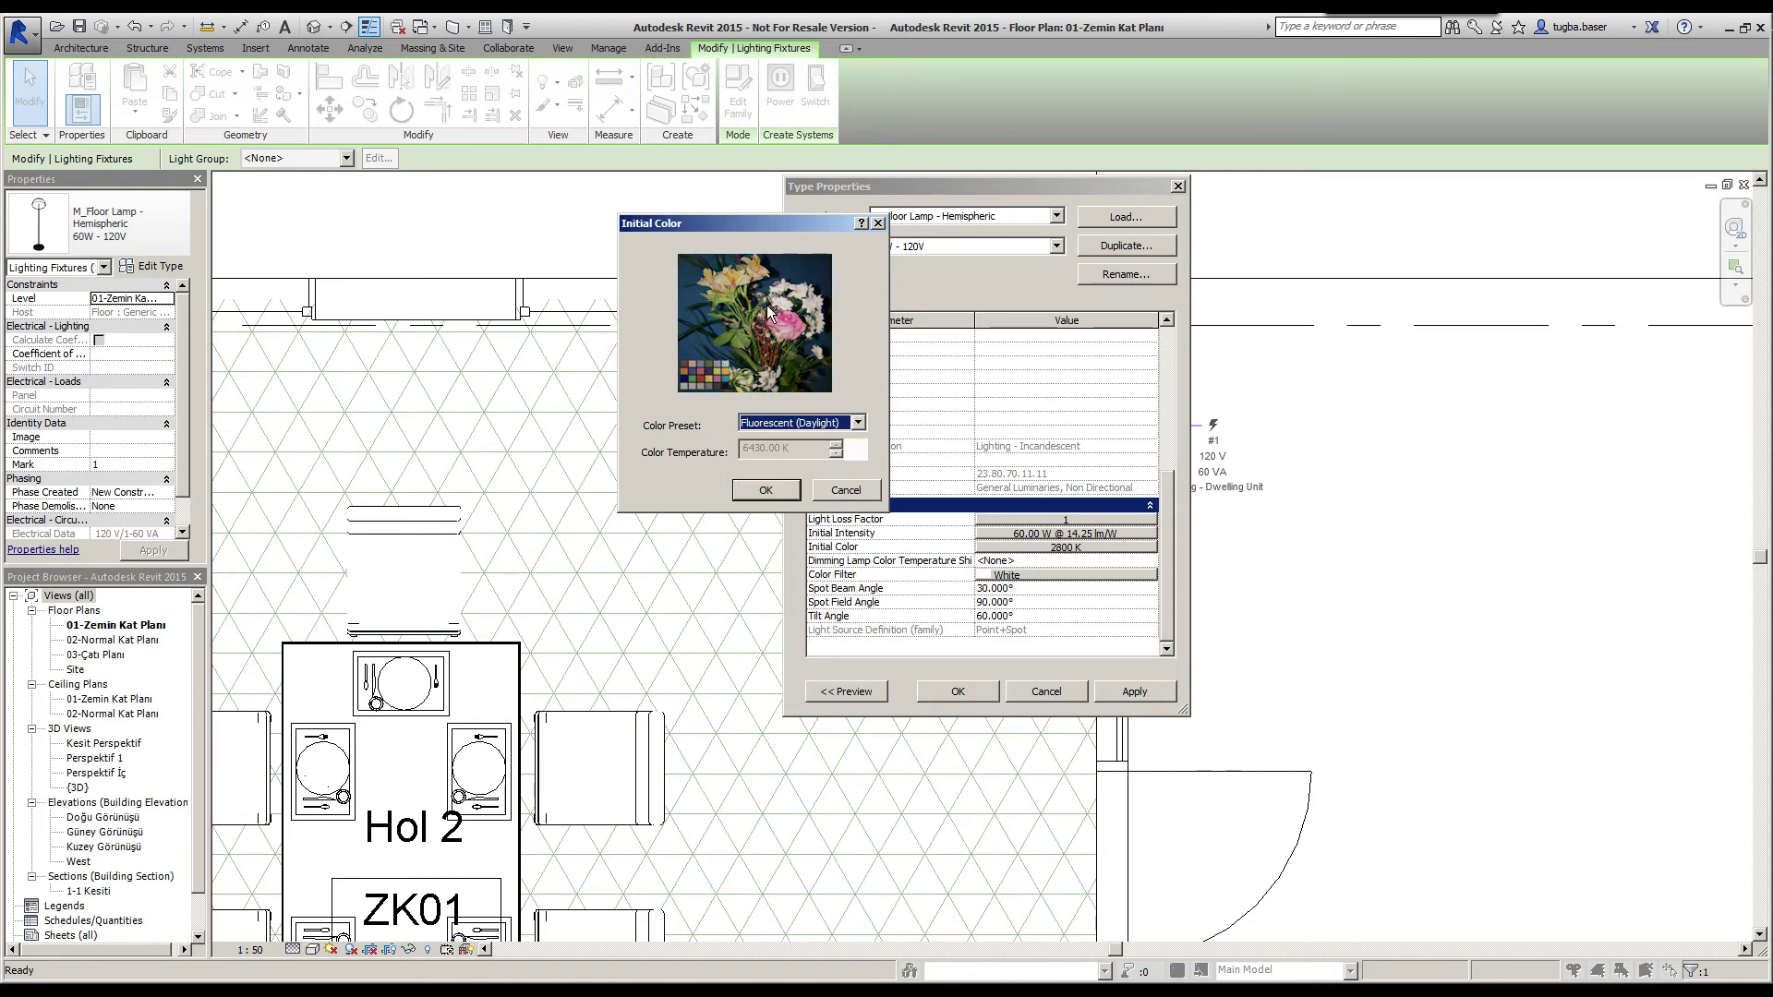
click(857, 423)
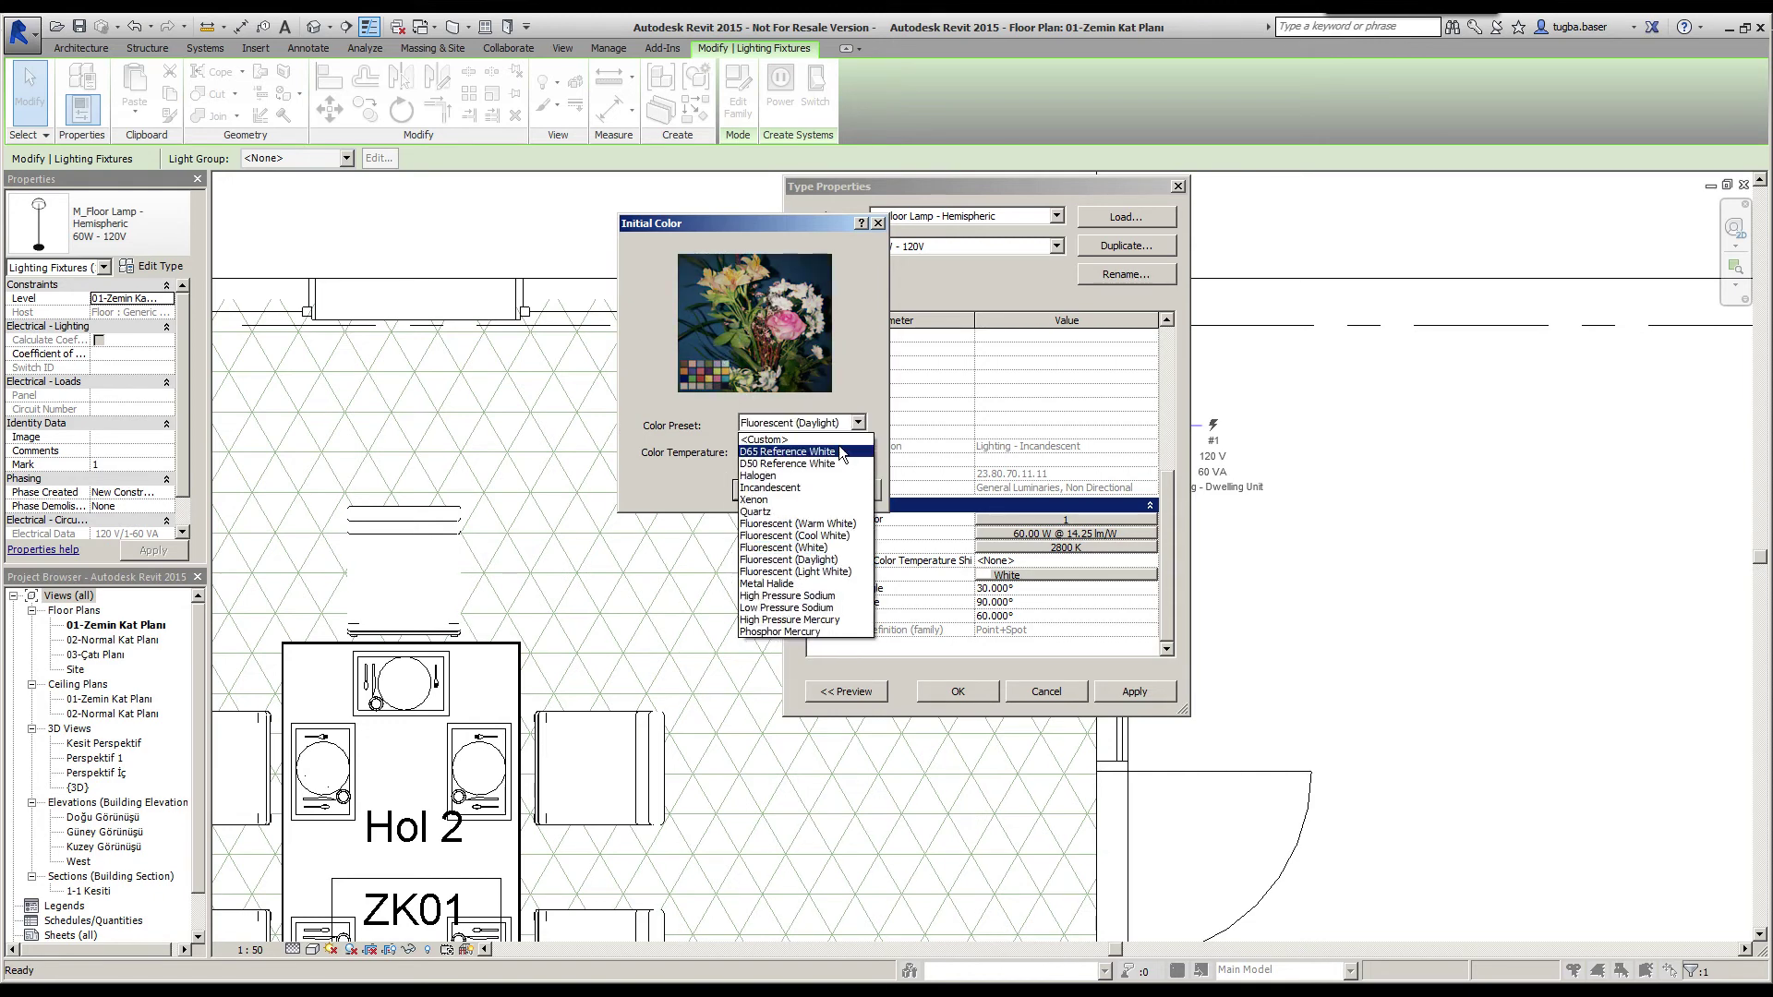
click(775, 584)
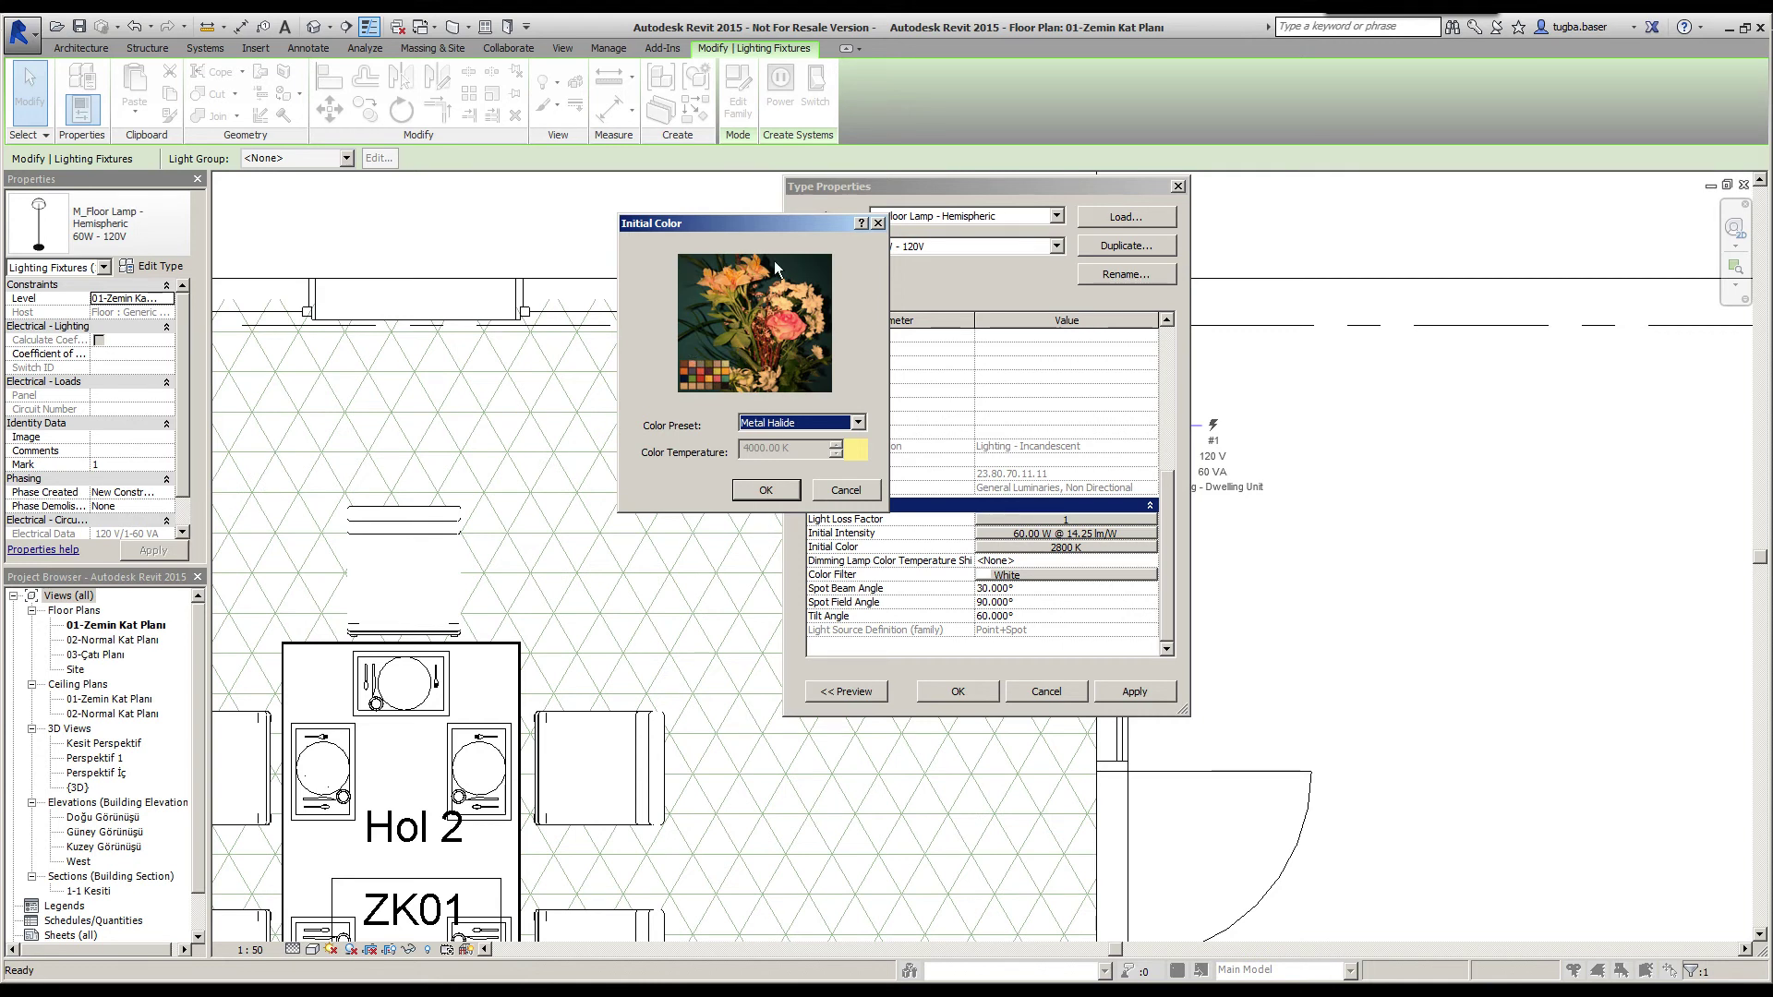
click(766, 496)
click(766, 496)
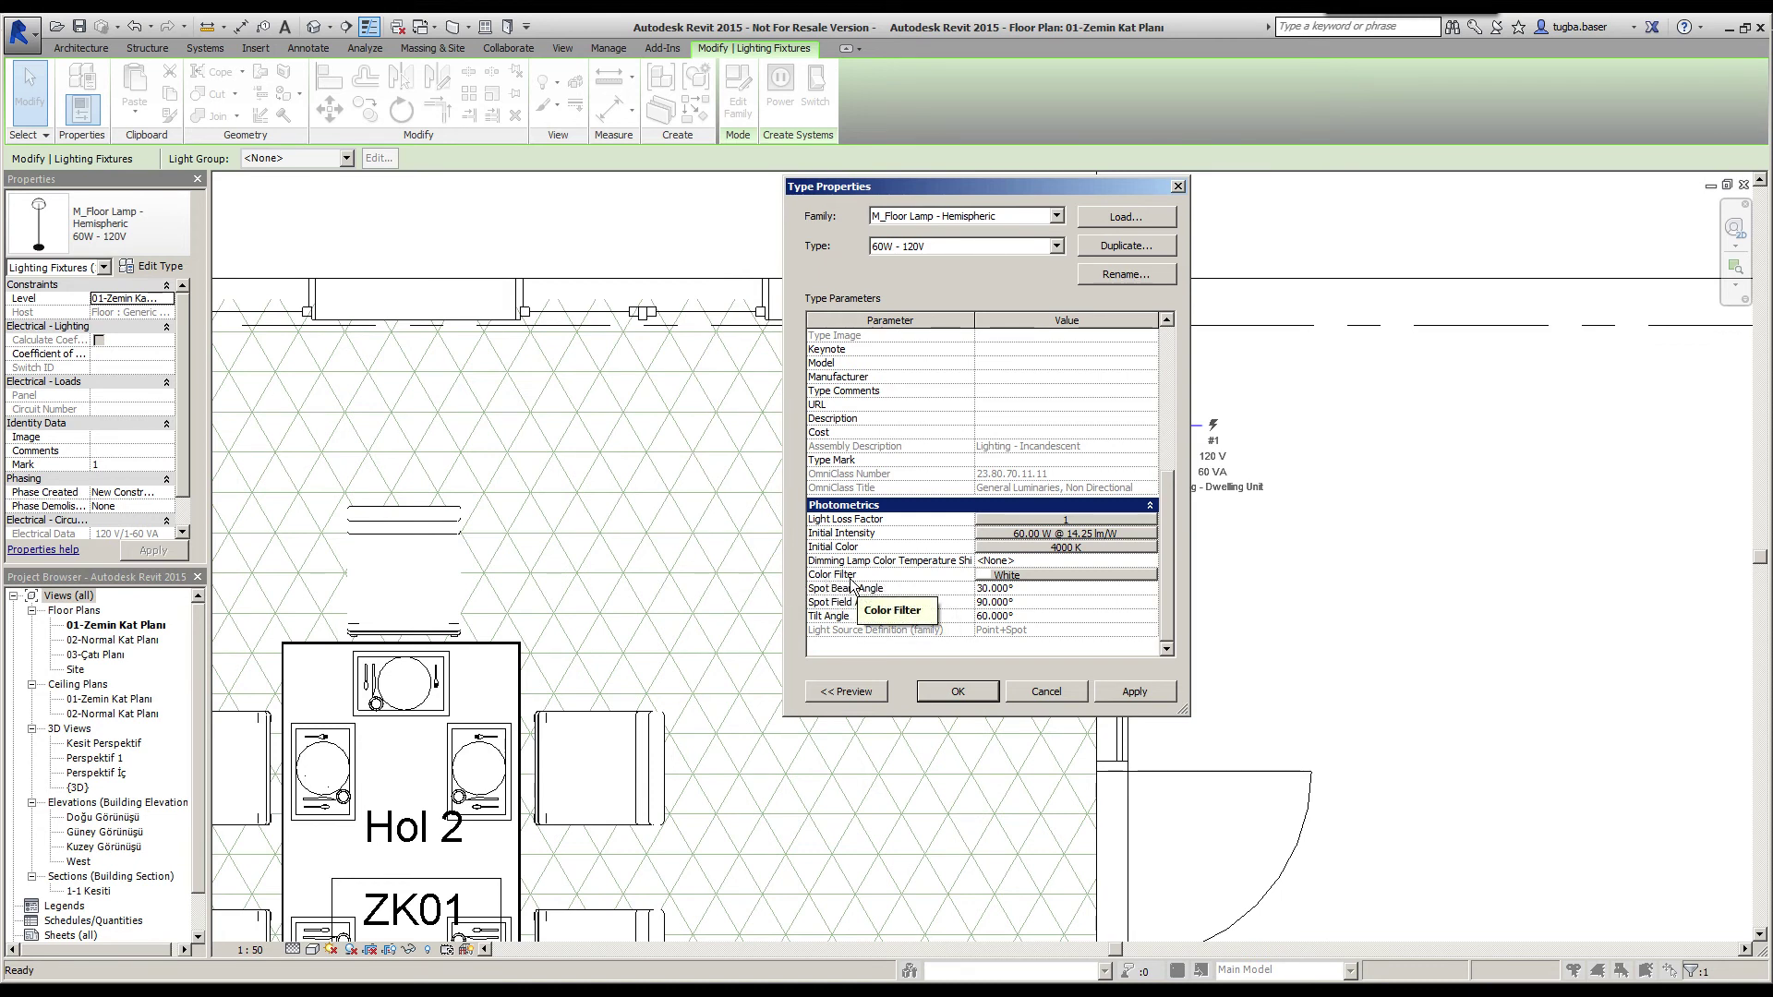
Keep the colour filter White and confirm the lamp's Type Properties.
click(1022, 576)
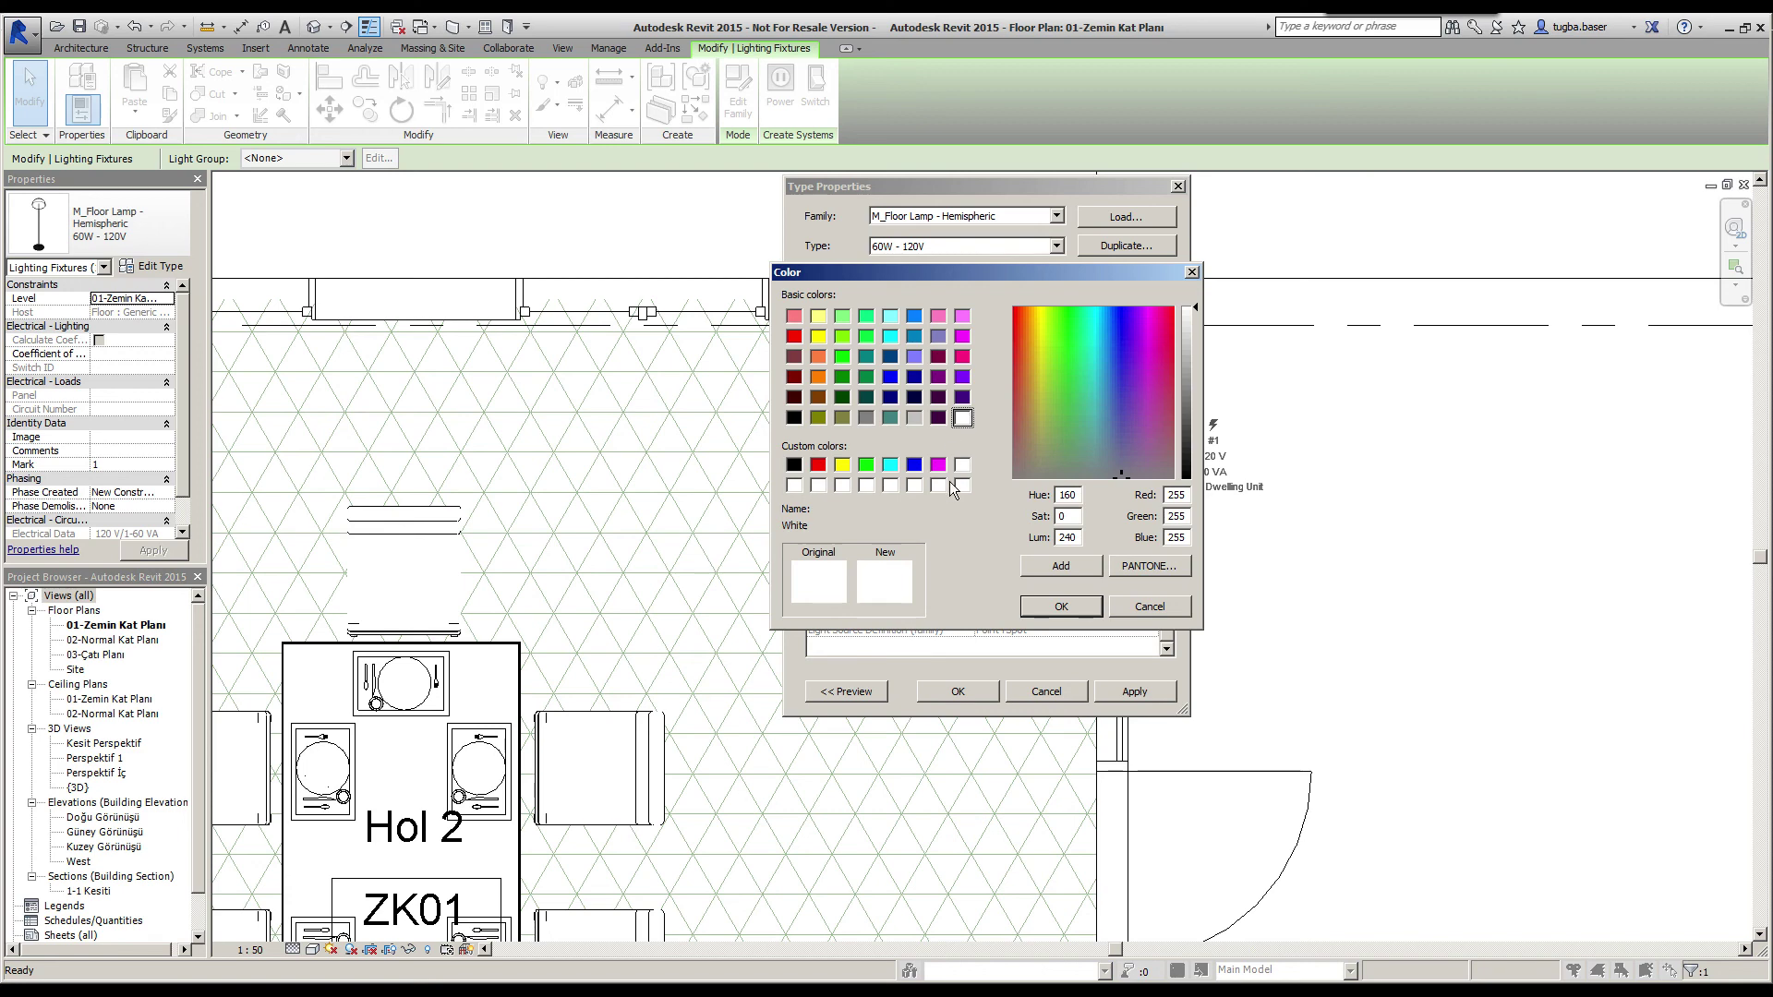
click(1050, 607)
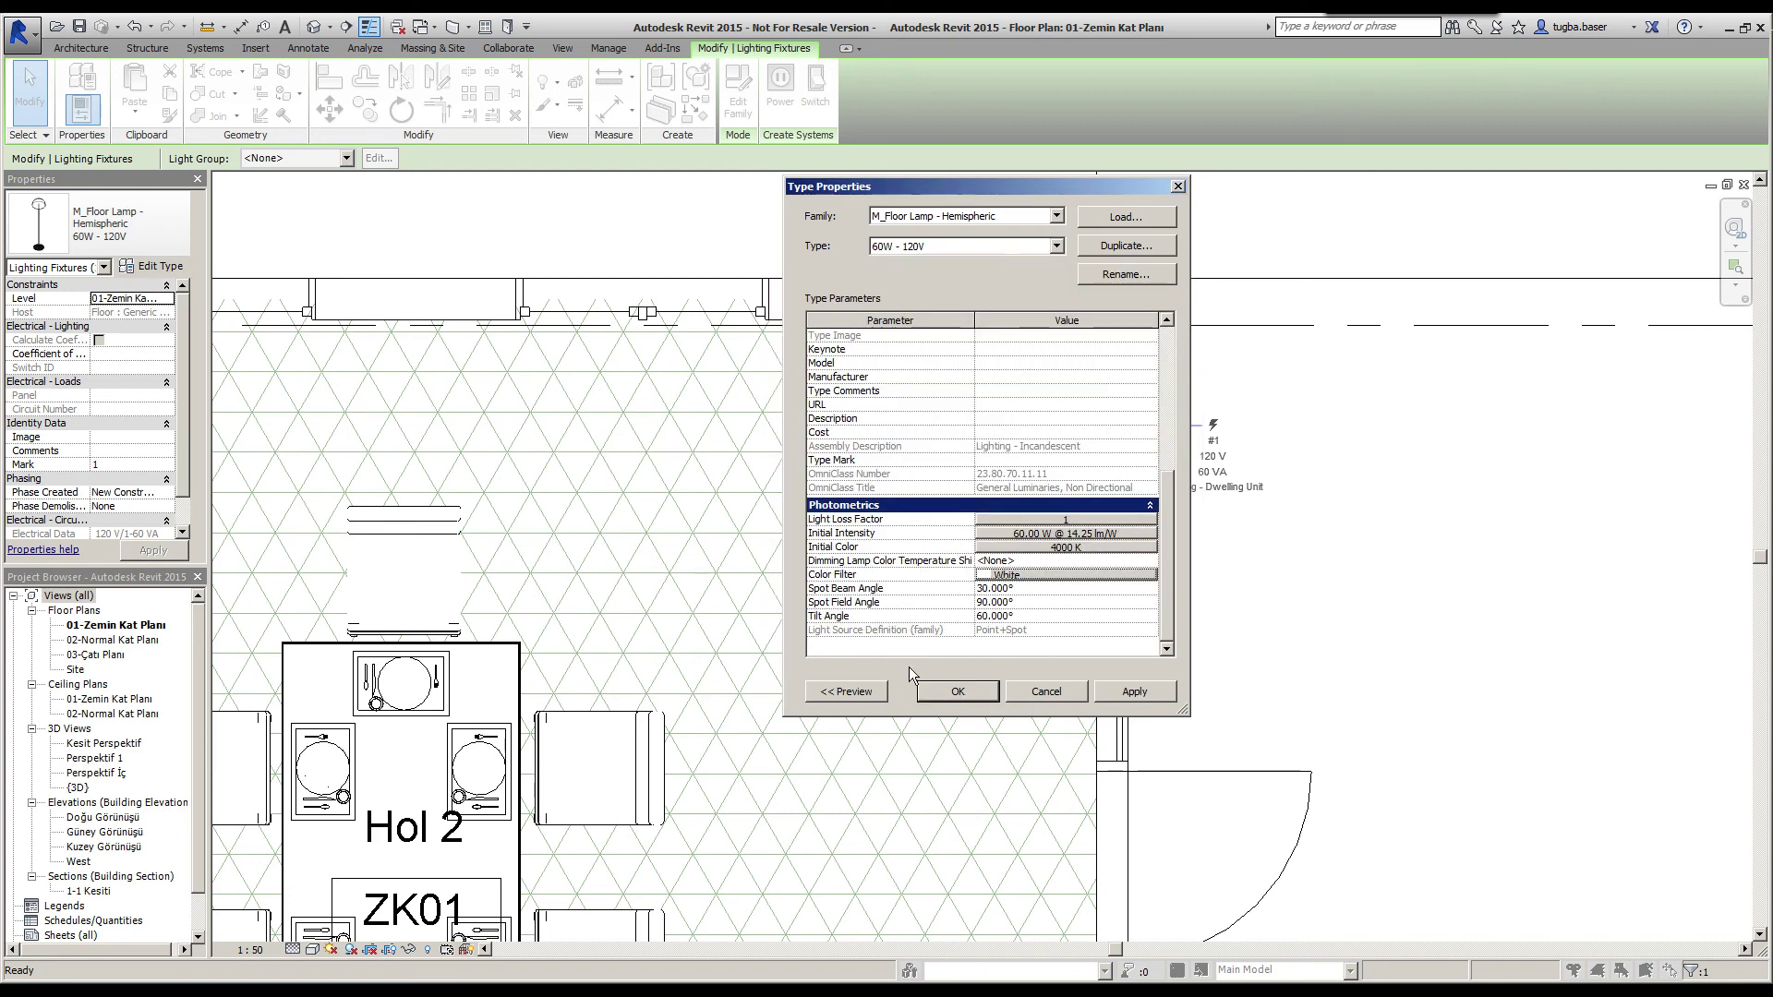
click(962, 693)
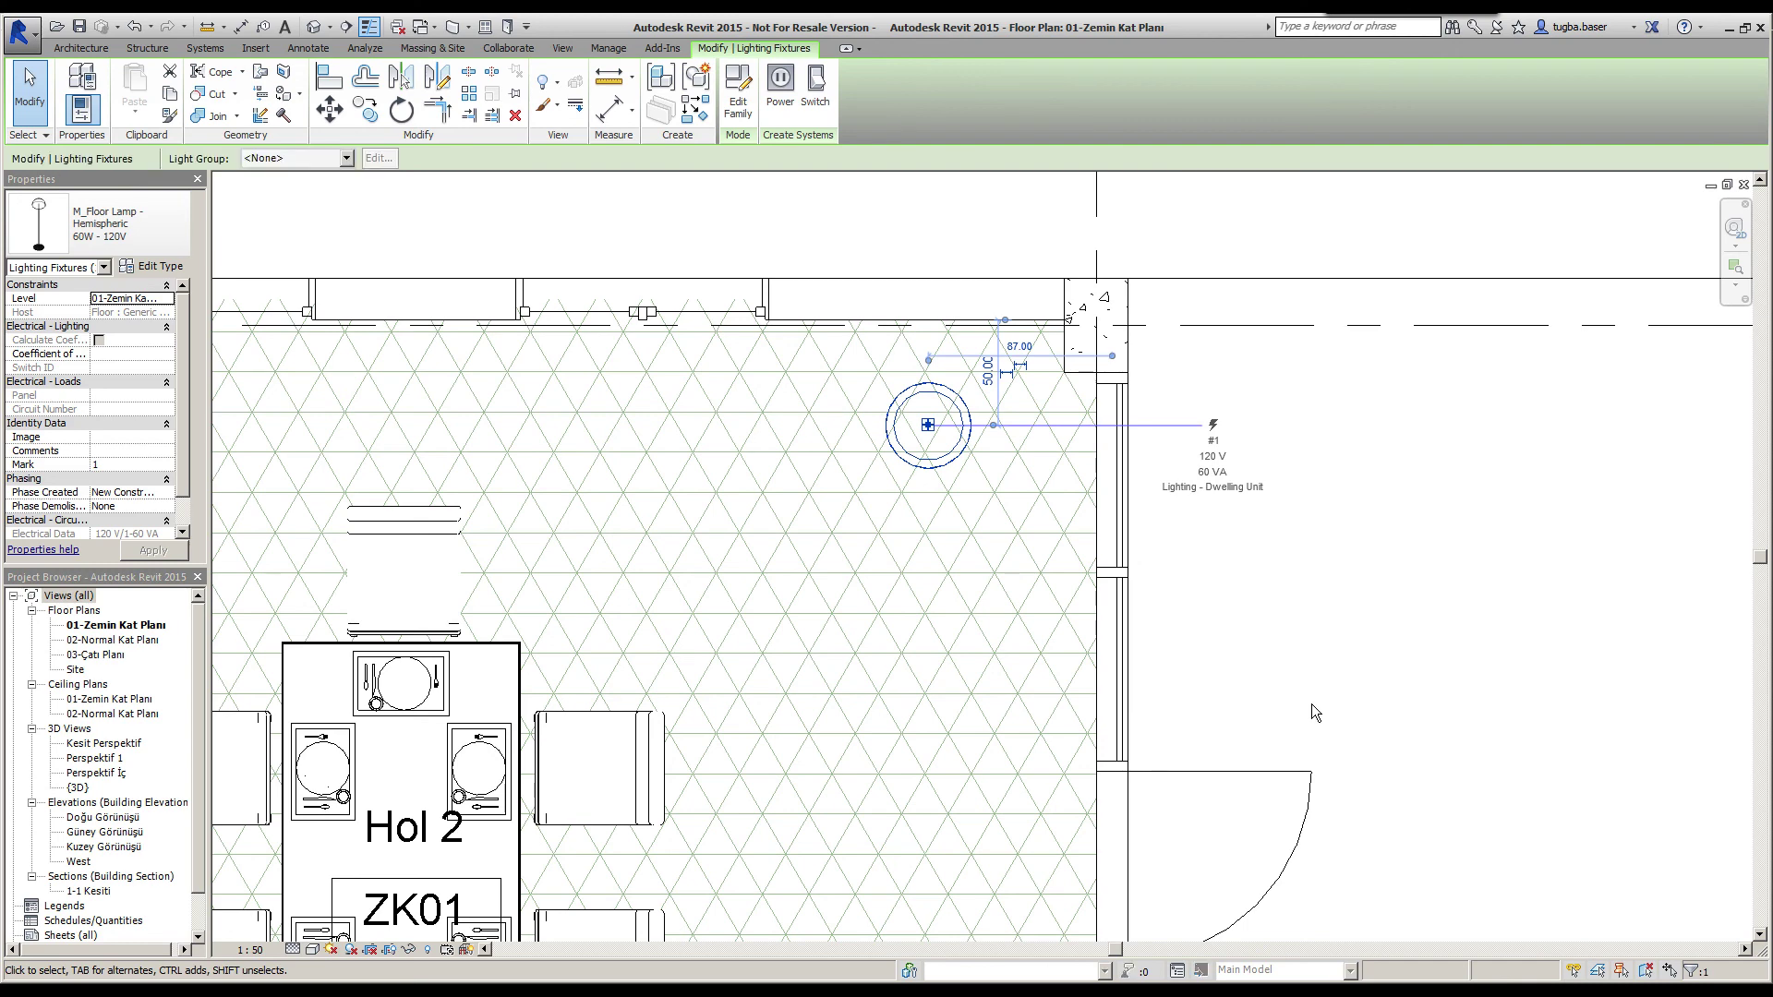
Deselect the lamp, open the Perspektif İç 3D view, and tile all open views with W T.
click(1316, 667)
scroll(1204, 622, down, 2)
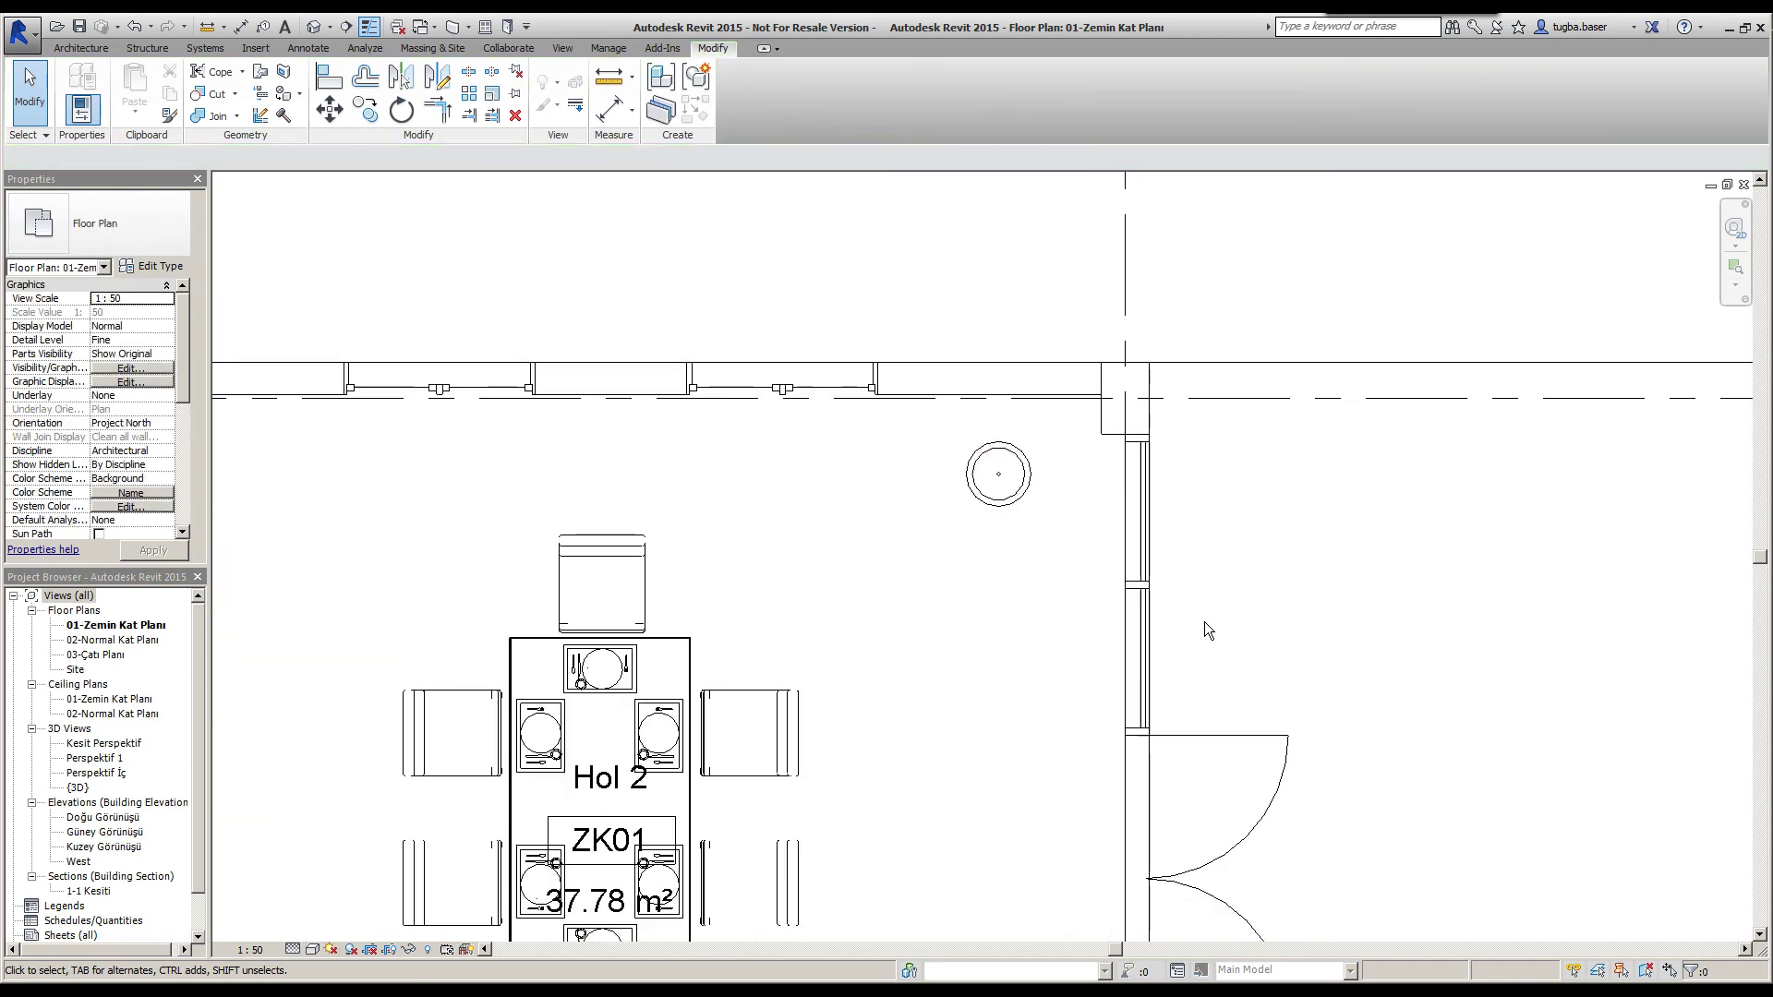
click(101, 775)
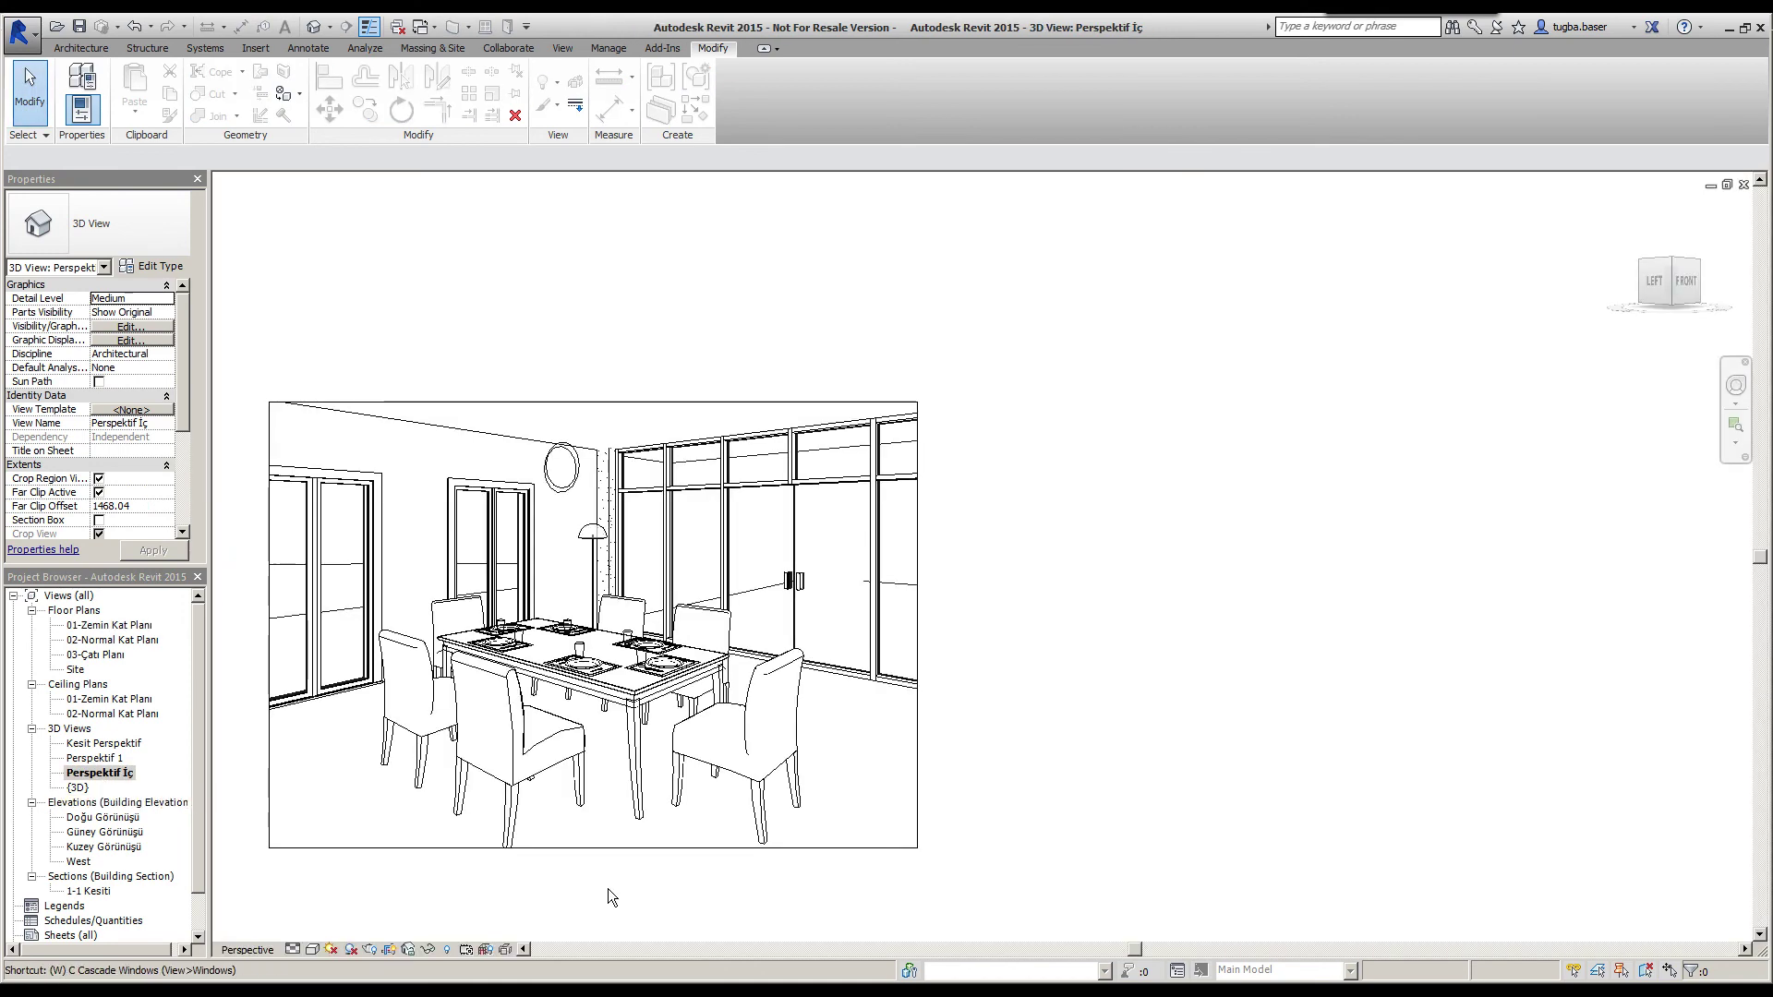
key(w)
key(t)
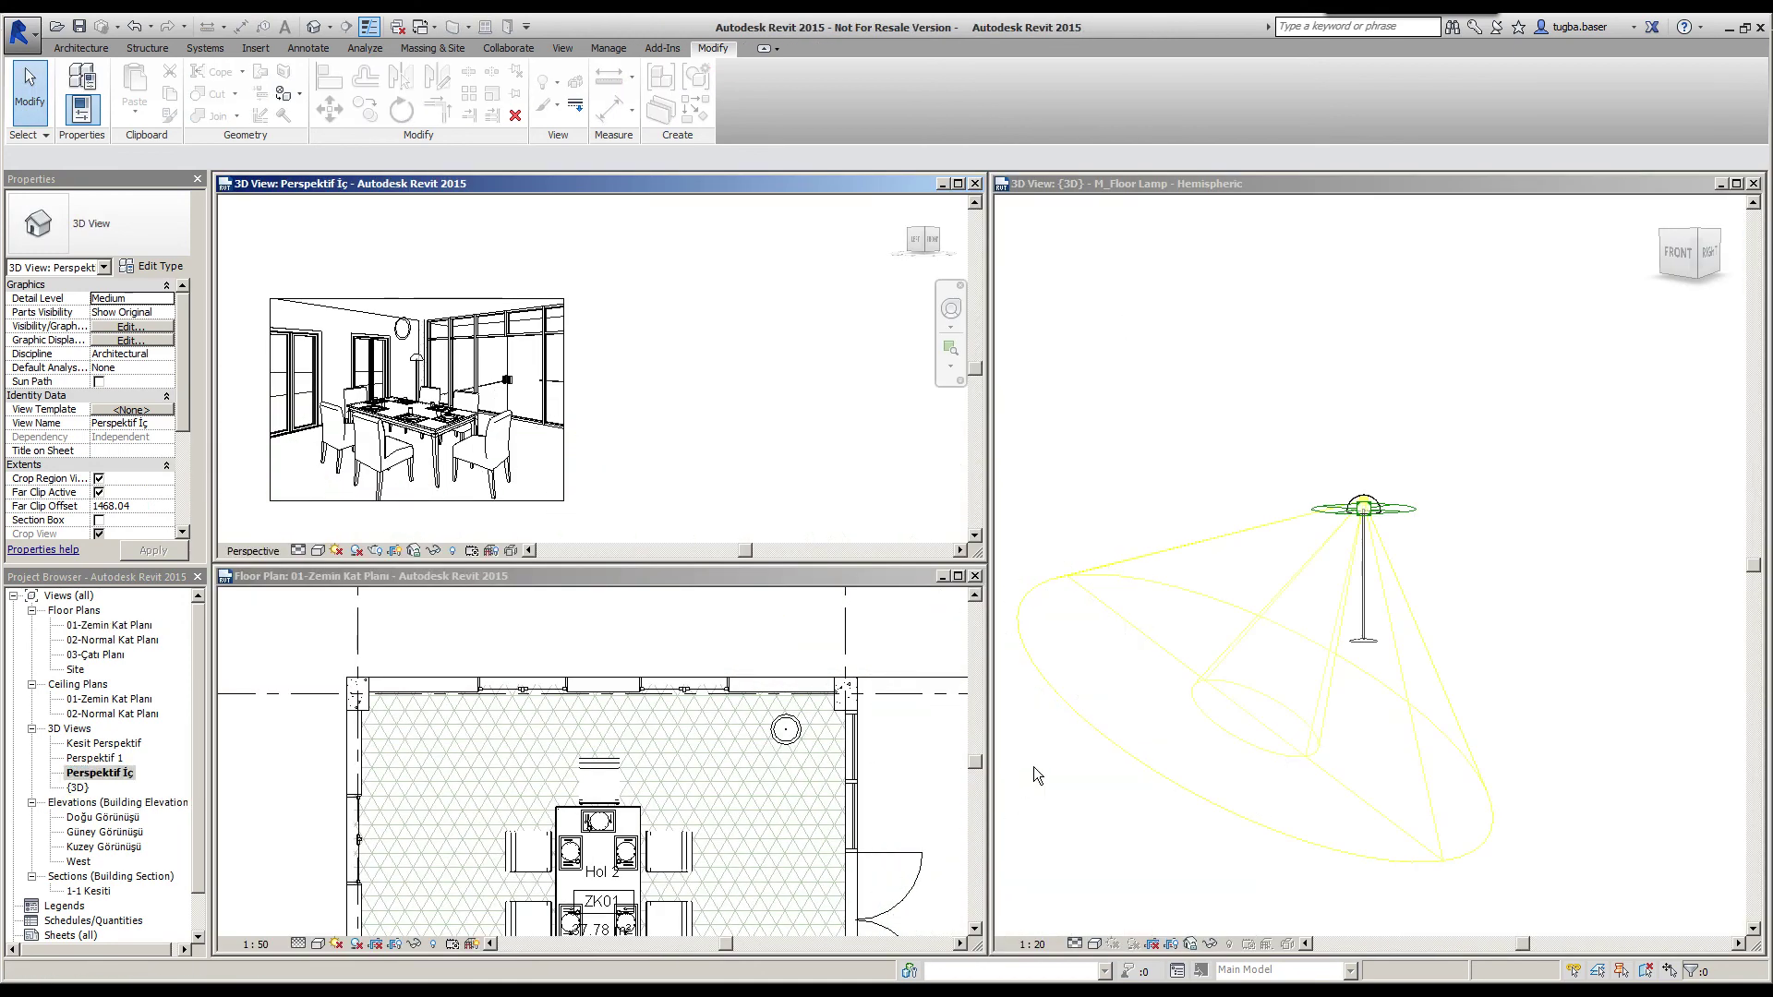